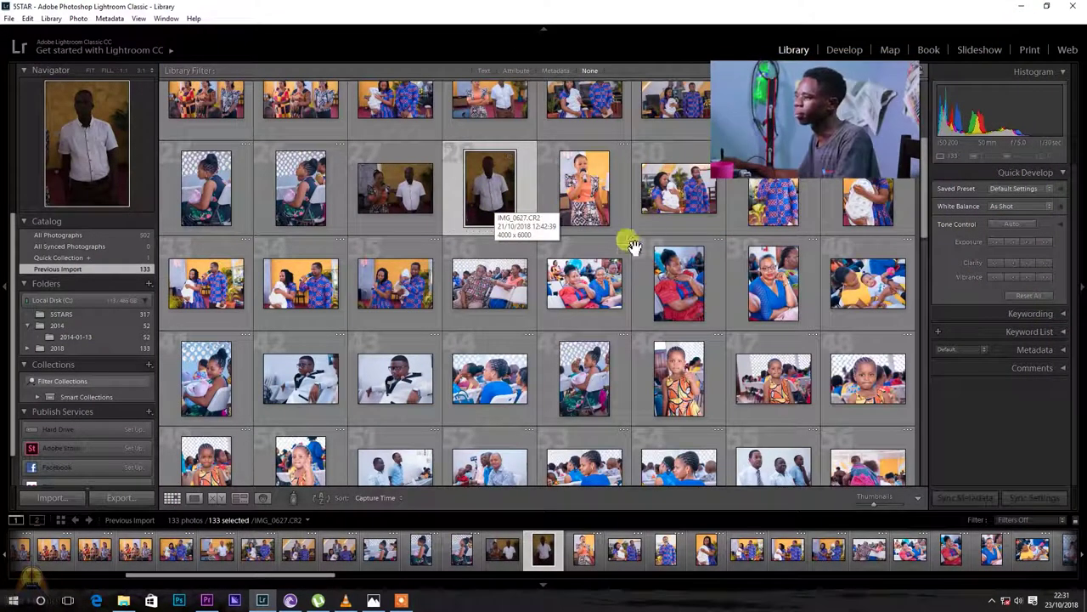
# Step: Browse the imported grid and make the photo of the man in white active
pyautogui.scroll(3, 510, 215)
pyautogui.press('Right')
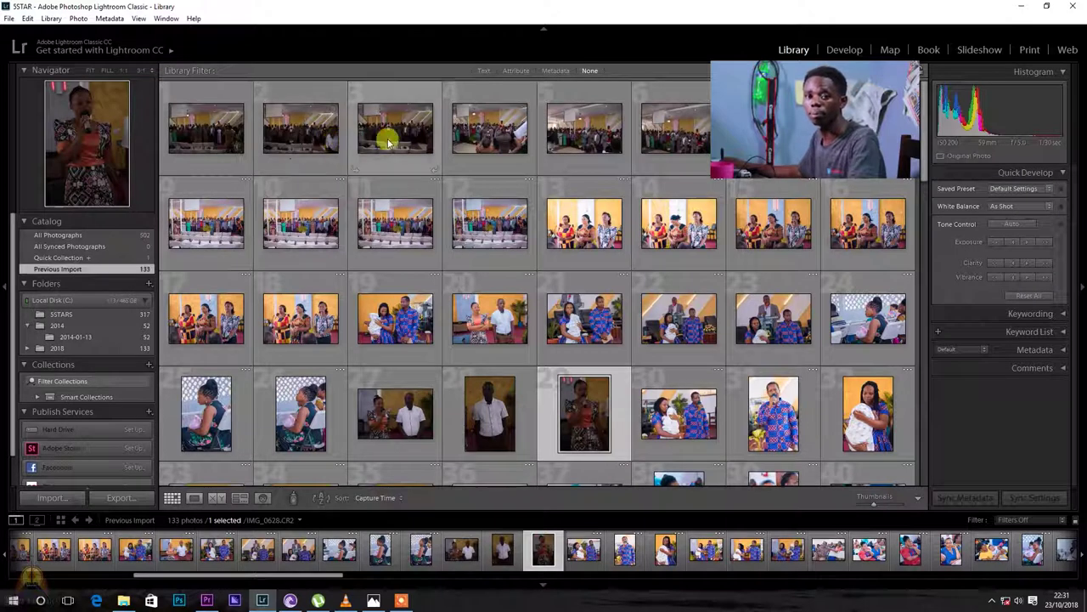
pyautogui.scroll(-15, 388, 142)
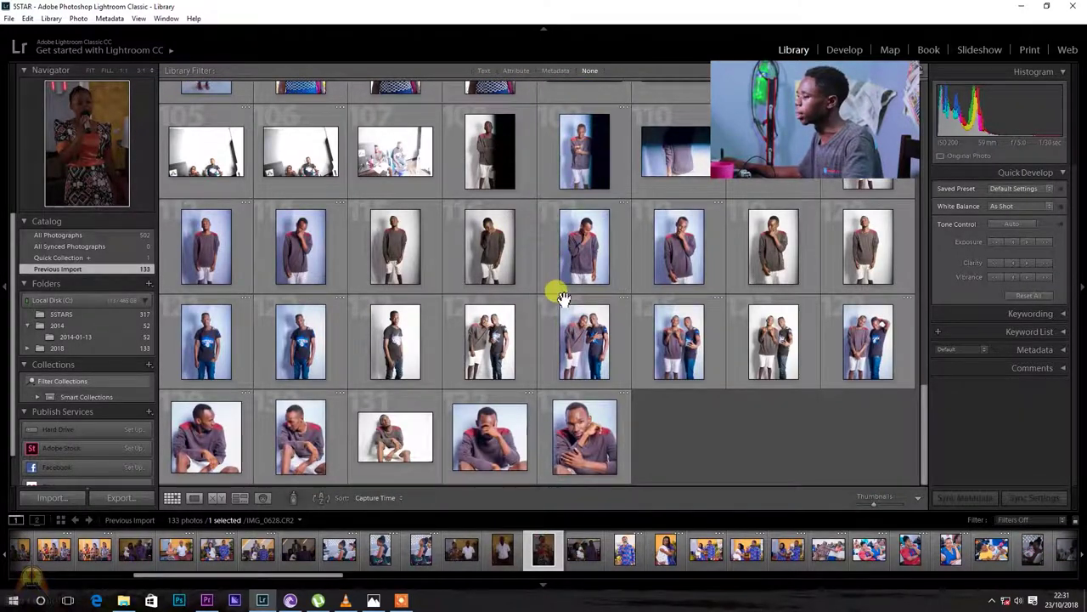
pyautogui.scroll(8, 561, 298)
pyautogui.scroll(6, 561, 297)
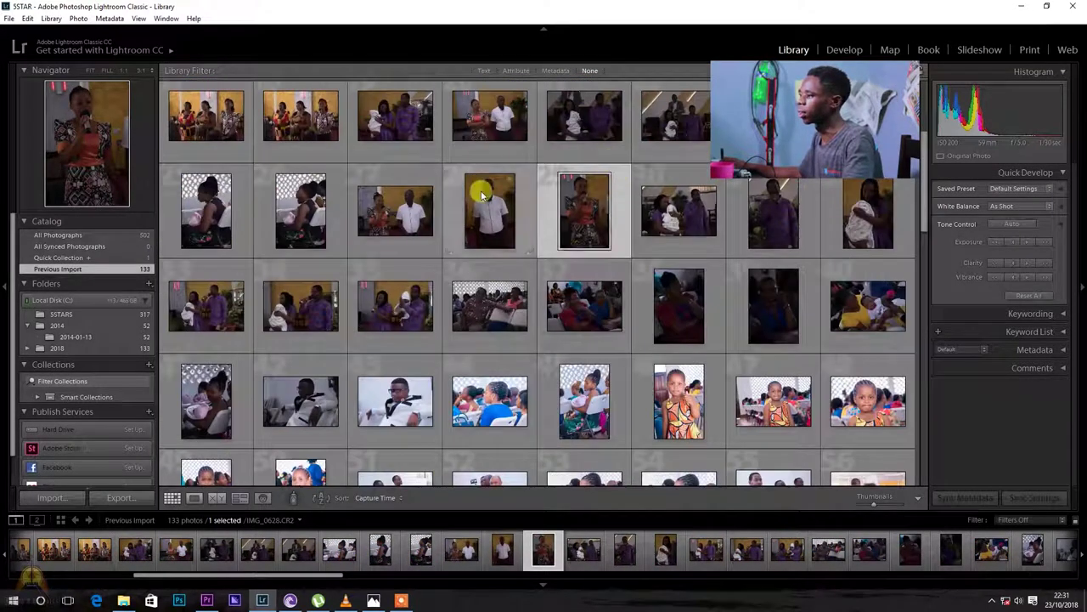
pyautogui.click(481, 195)
# Step: Select all 133 photos and Reset All their develop settings to defaults
pyautogui.hotkey('ctrl', 'a')
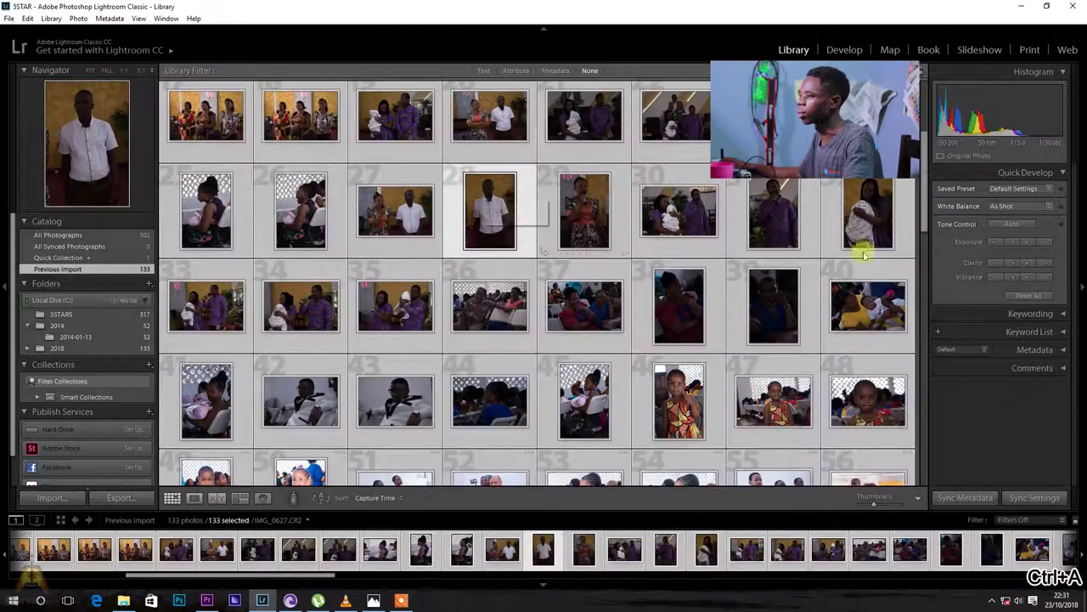
pyautogui.click(1039, 295)
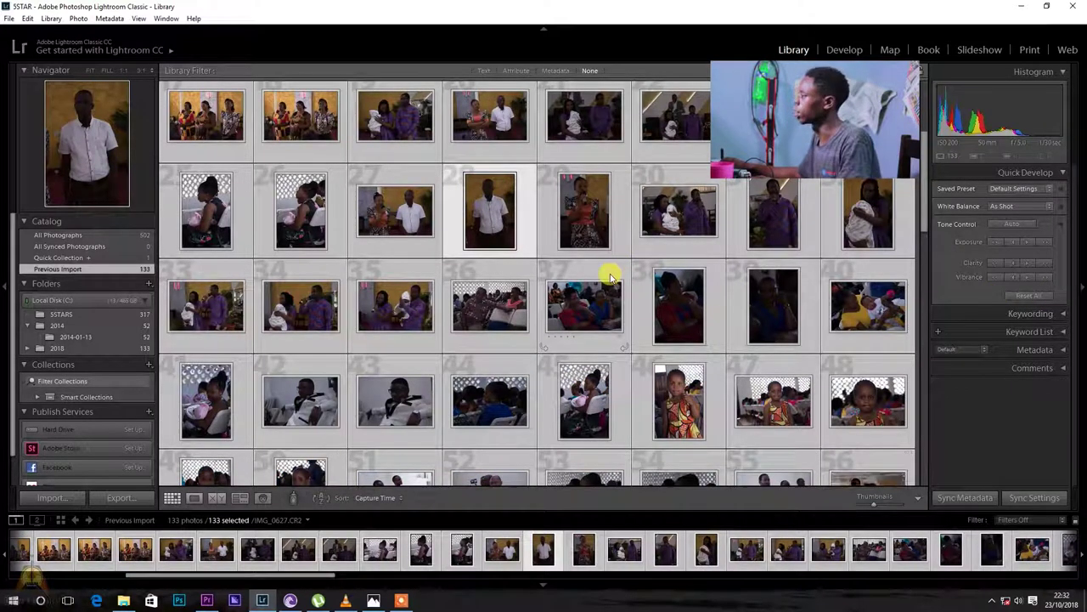
pyautogui.scroll(-10, 637, 323)
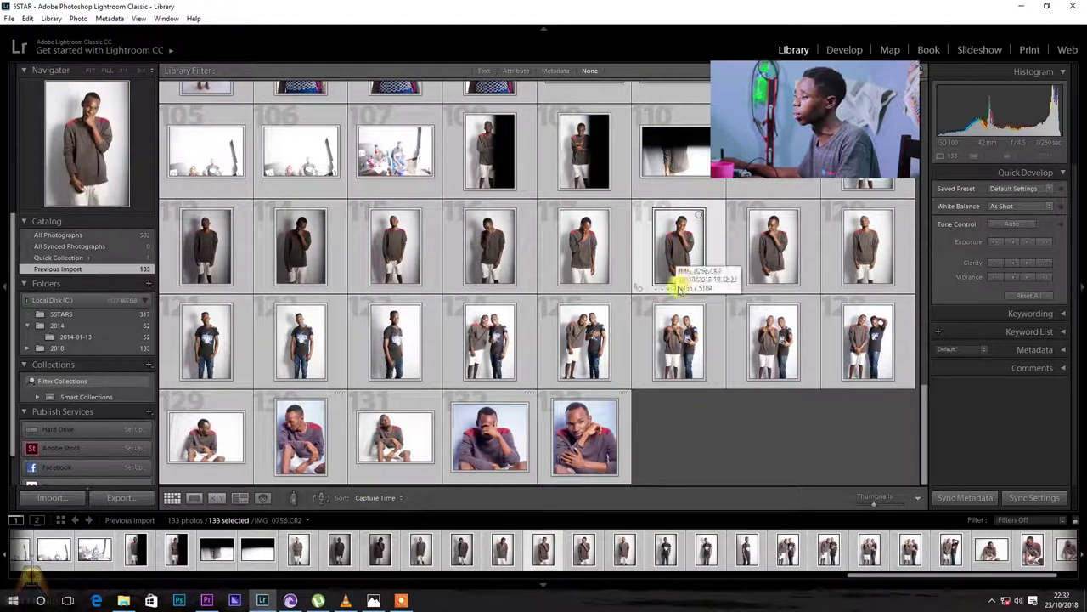
pyautogui.scroll(10, 624, 287)
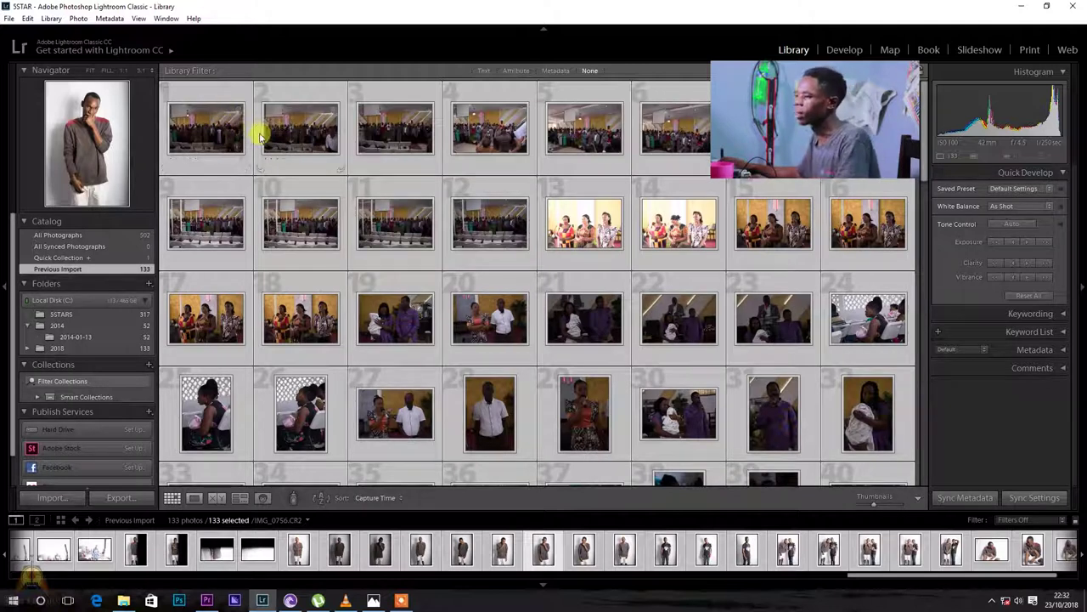
pyautogui.click(775, 240)
pyautogui.click(230, 137)
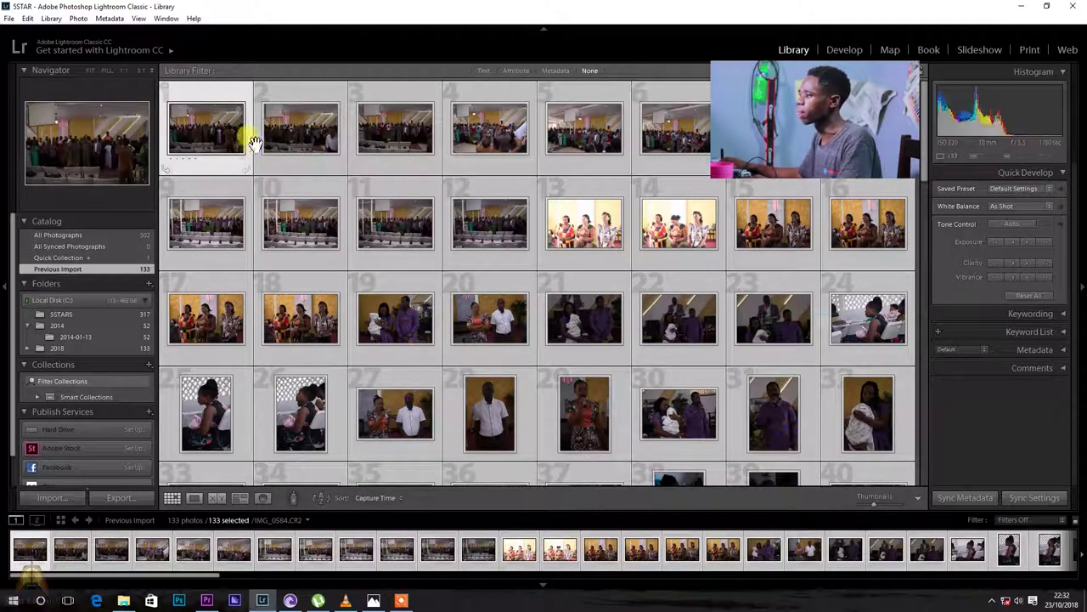
# Step: Select all 133 photos and apply Quick Develop Auto tone to every one
pyautogui.hotkey('ctrl', 'a')
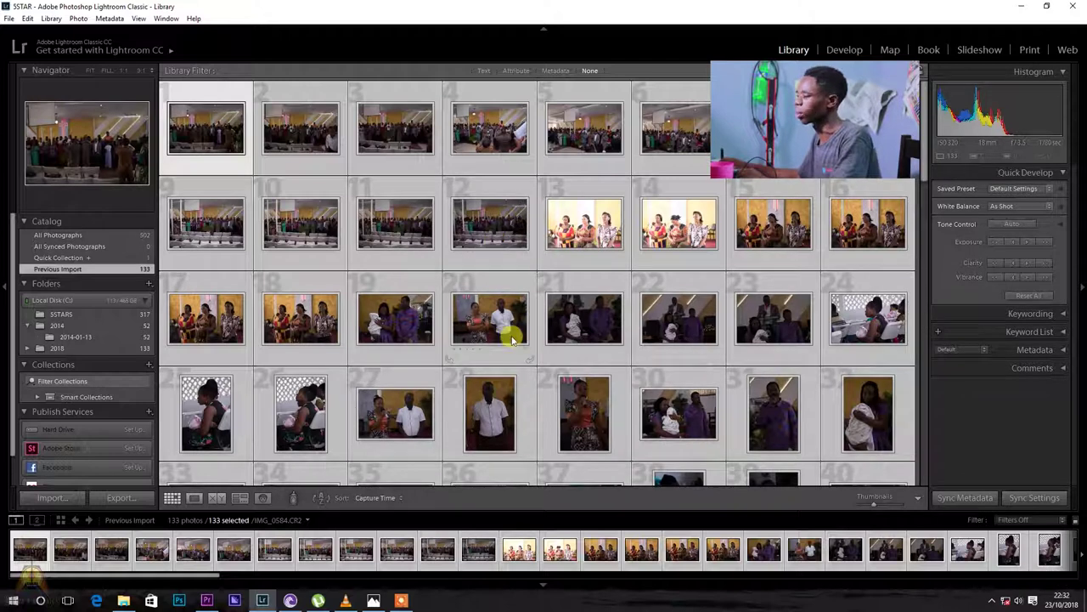
pyautogui.click(1014, 226)
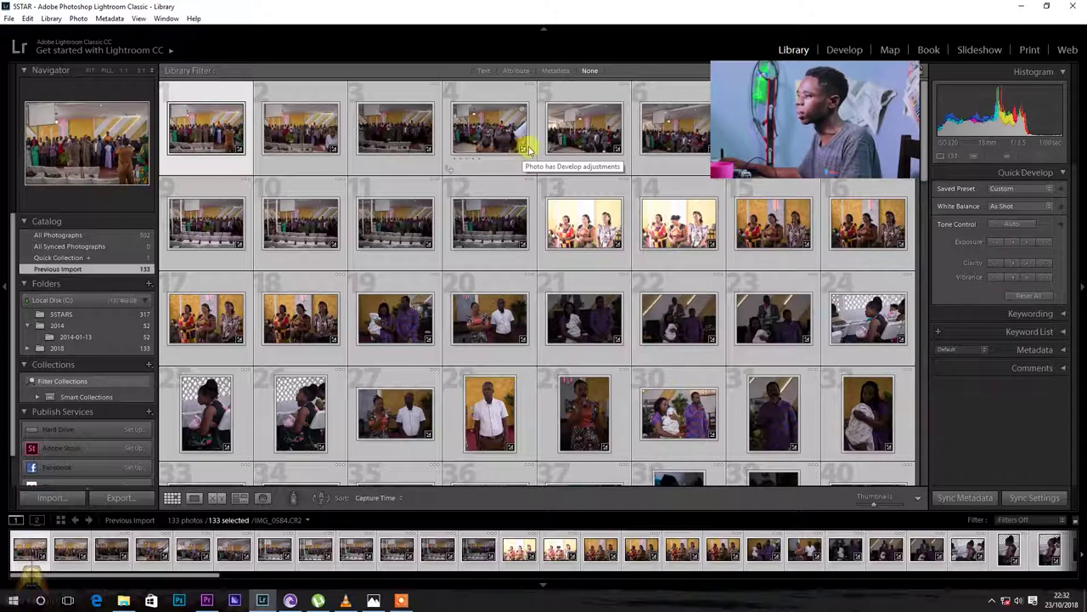
pyautogui.scroll(-3, 739, 284)
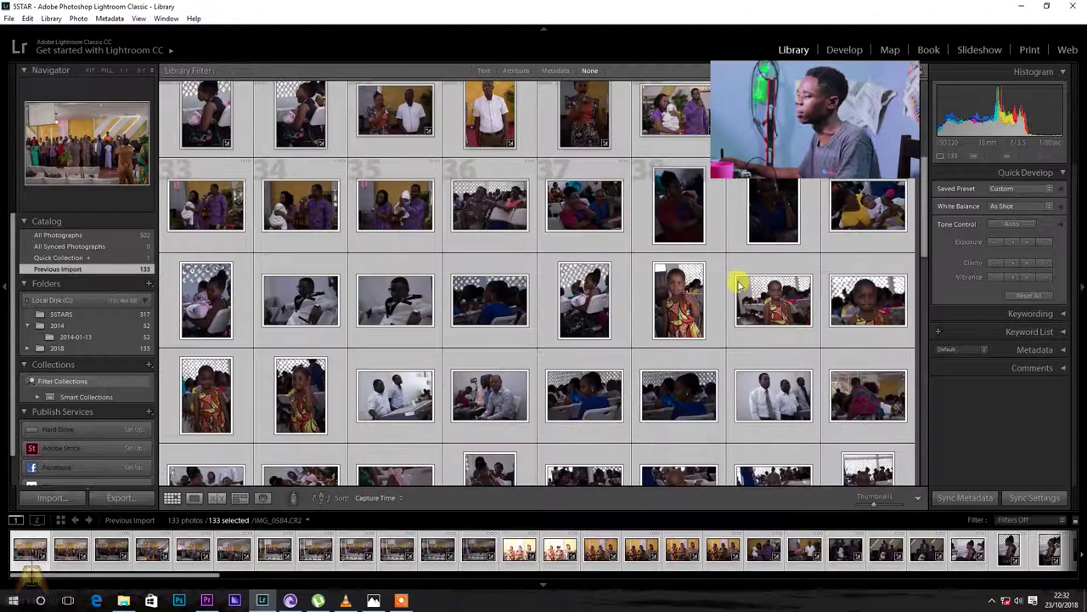
pyautogui.scroll(-4, 739, 284)
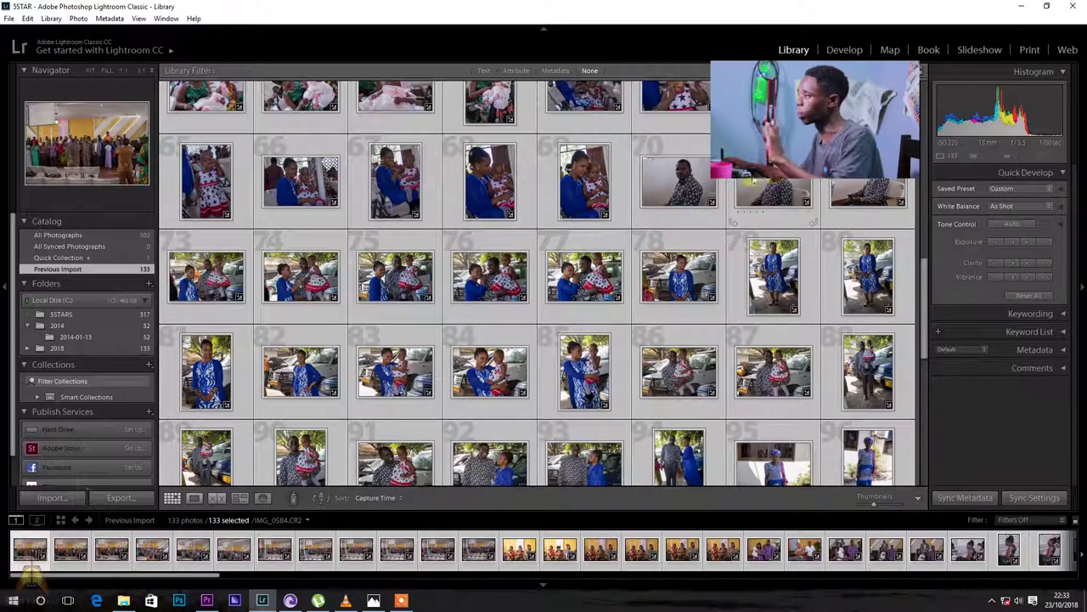
# Step: In Develop, step through the choir, three women, pastor and seated-woman photos
pyautogui.click(845, 50)
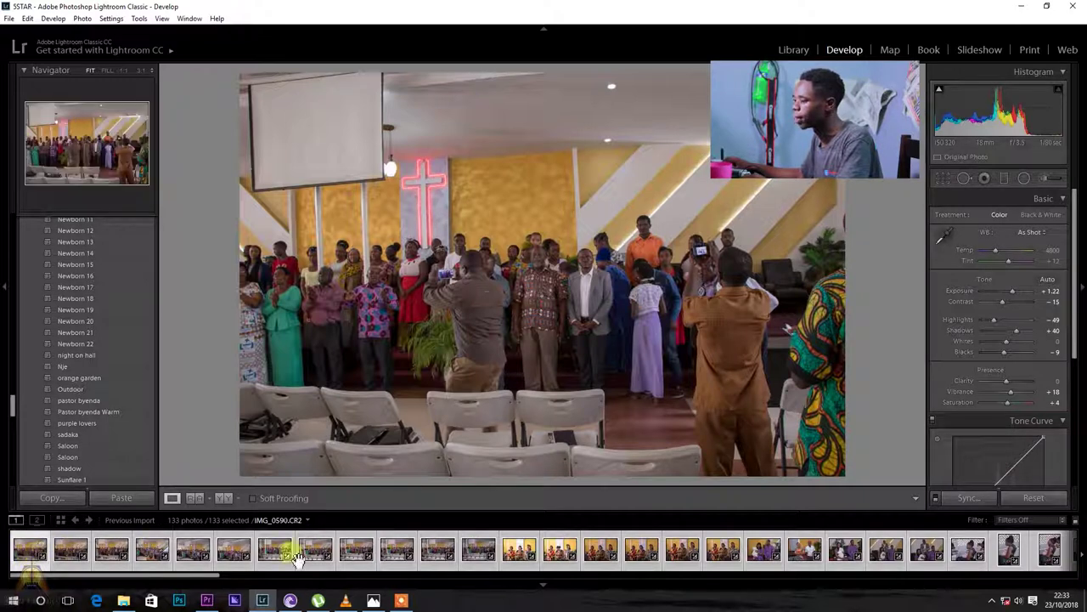
pyautogui.click(560, 552)
pyautogui.click(601, 552)
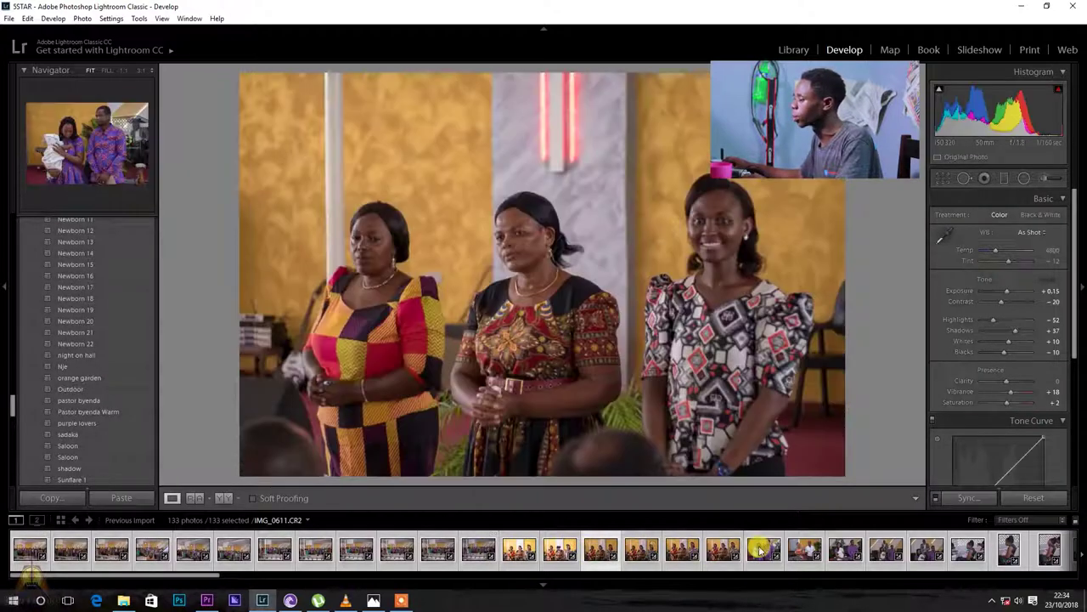
pyautogui.click(758, 551)
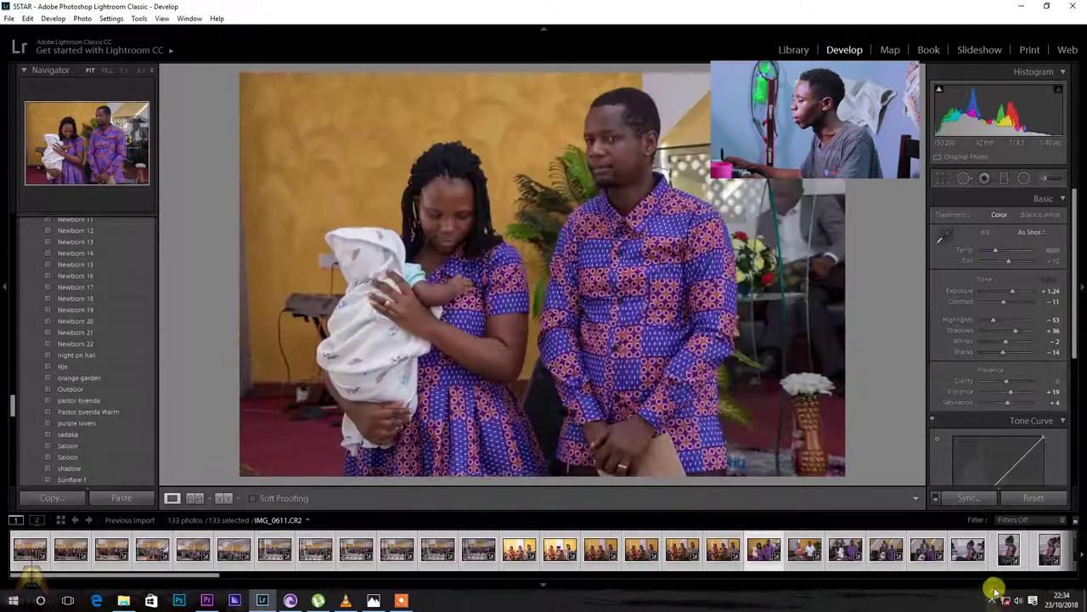
pyautogui.click(926, 550)
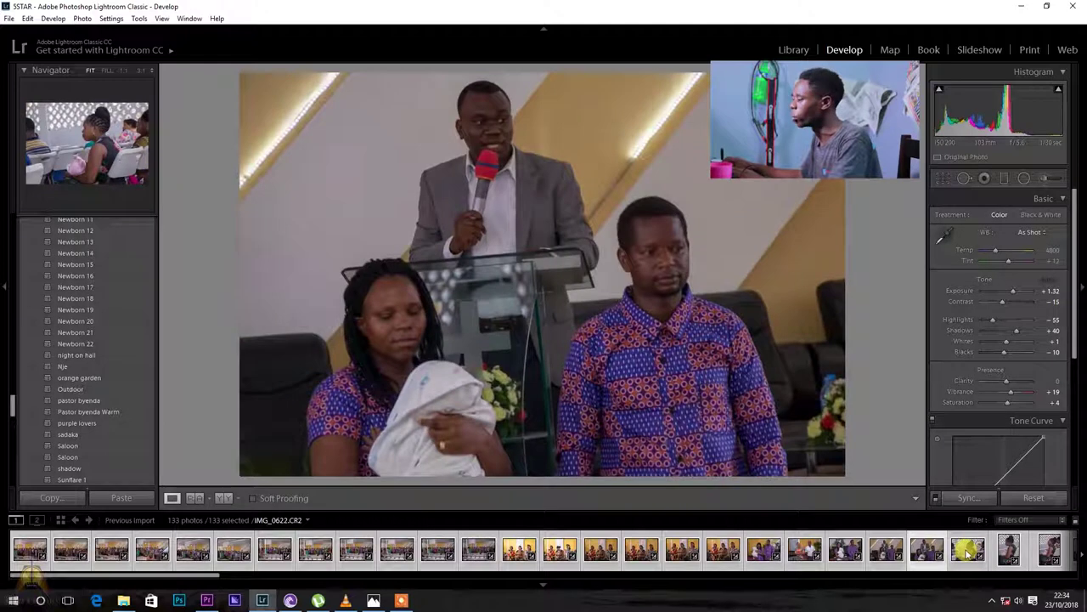
pyautogui.click(967, 550)
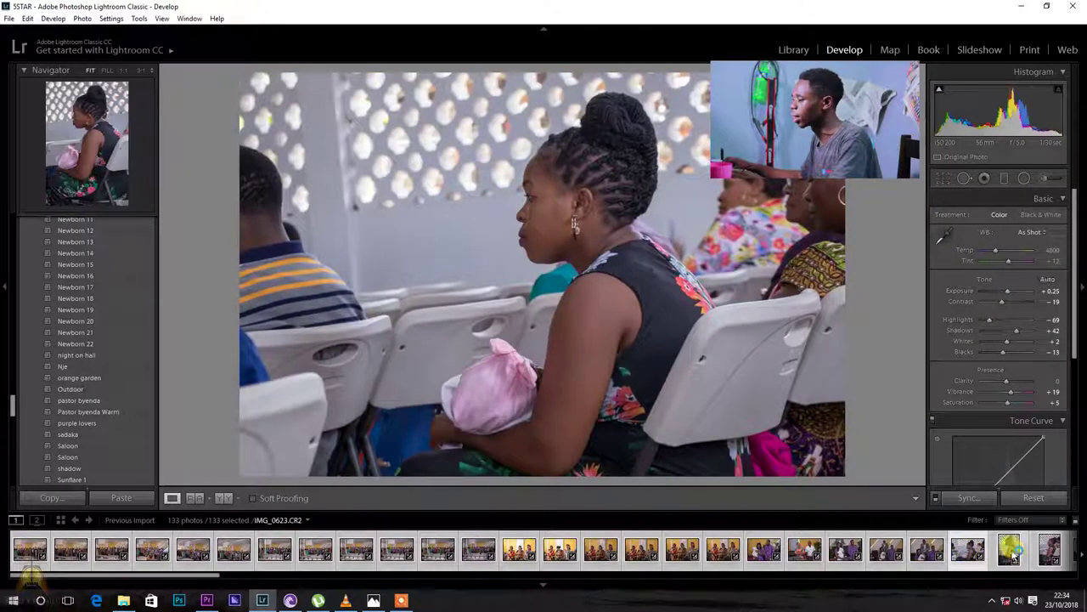
pyautogui.click(1009, 551)
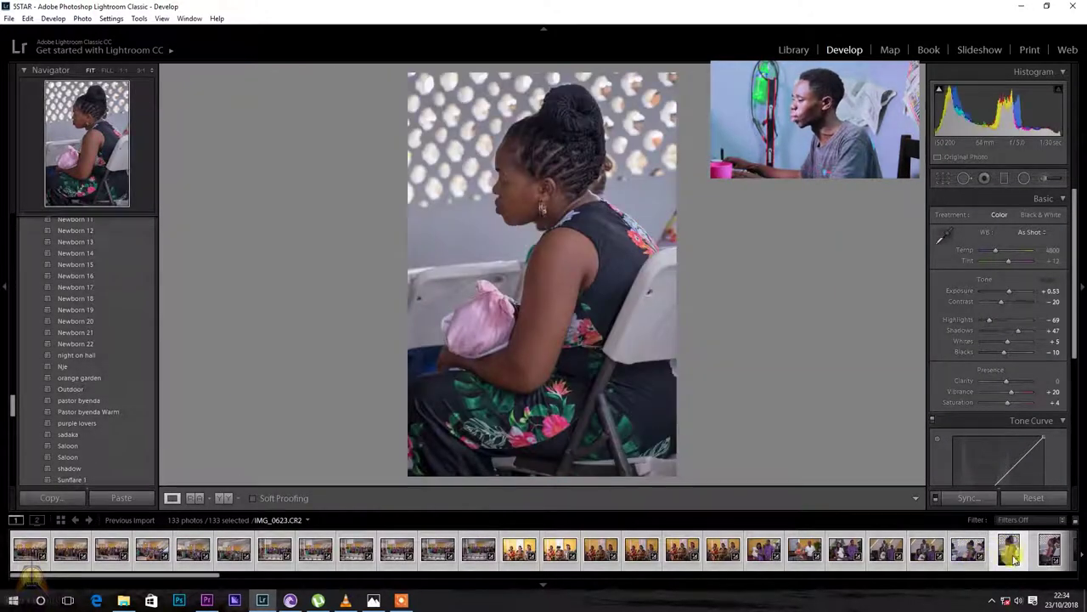
pyautogui.click(1050, 551)
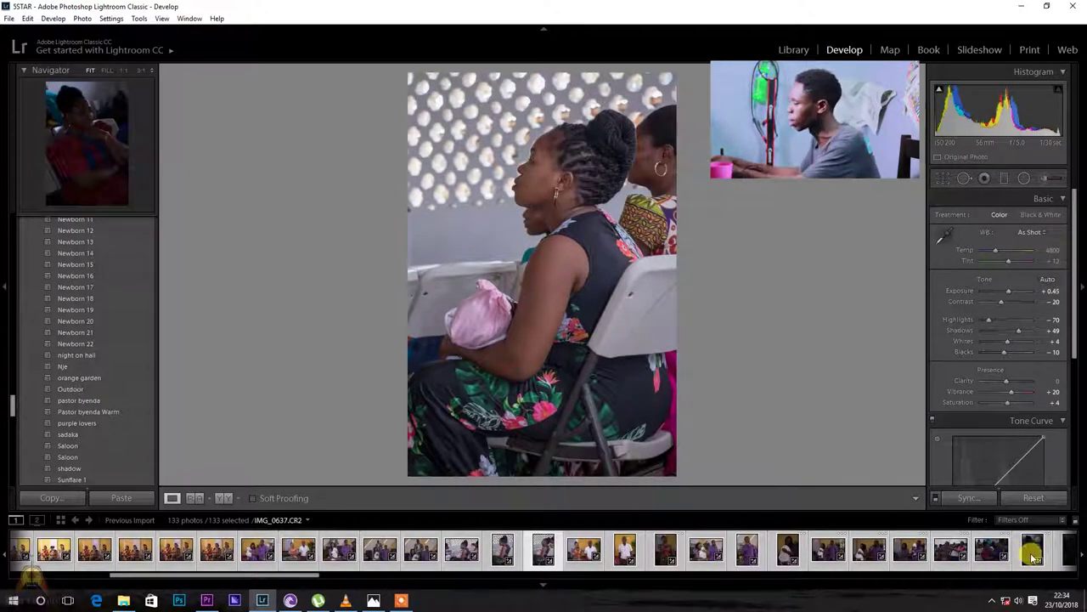
# Step: Continue past the red-dress and darker shots to the woman in blue, shown at Fit
pyautogui.click(1031, 553)
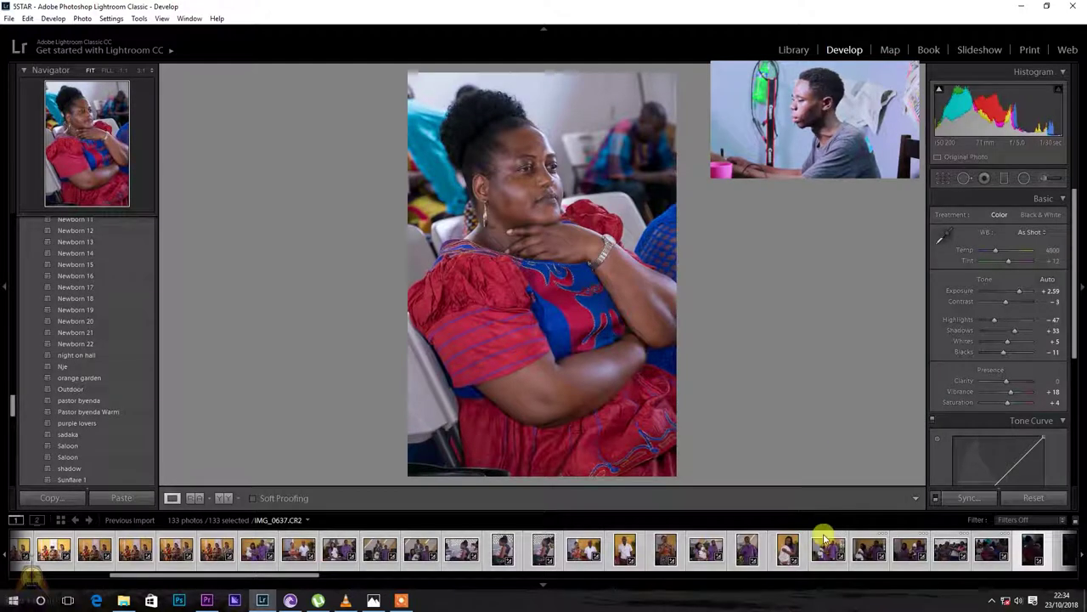
pyautogui.scroll(-5, 823, 540)
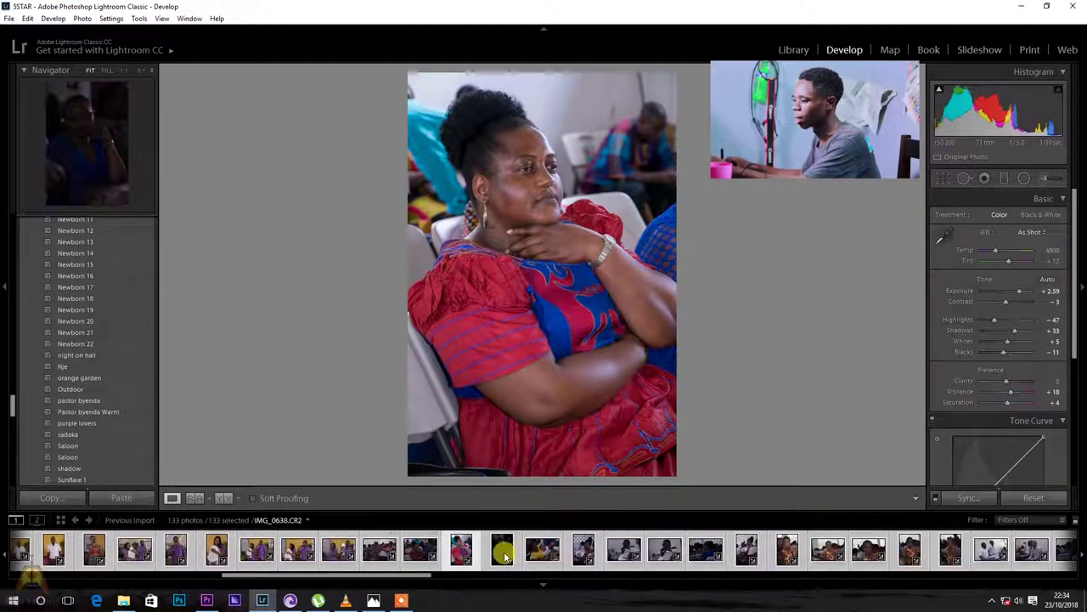
pyautogui.click(504, 552)
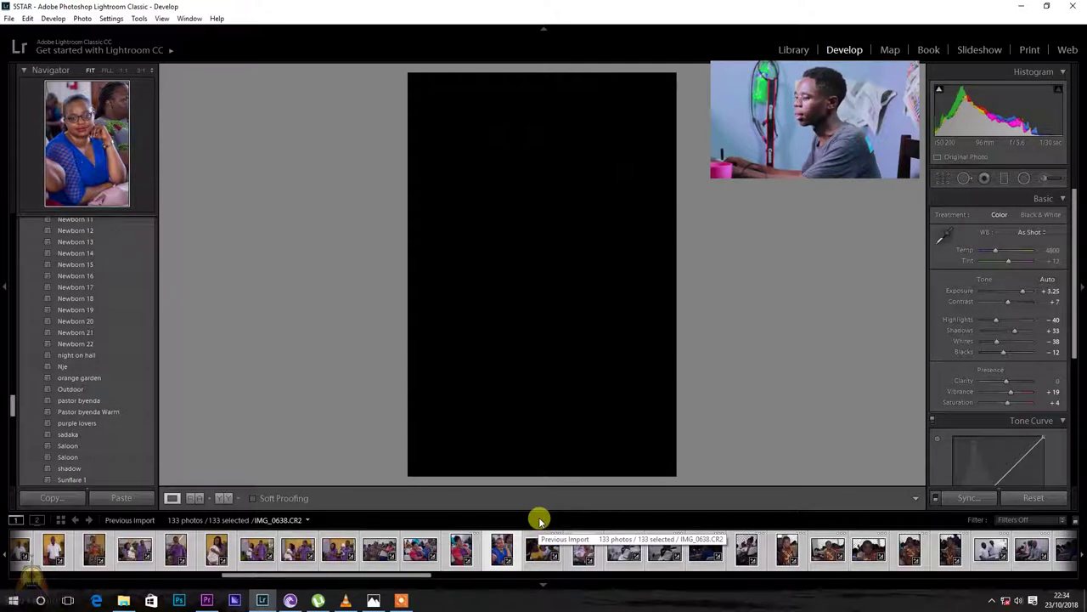
pyautogui.click(541, 548)
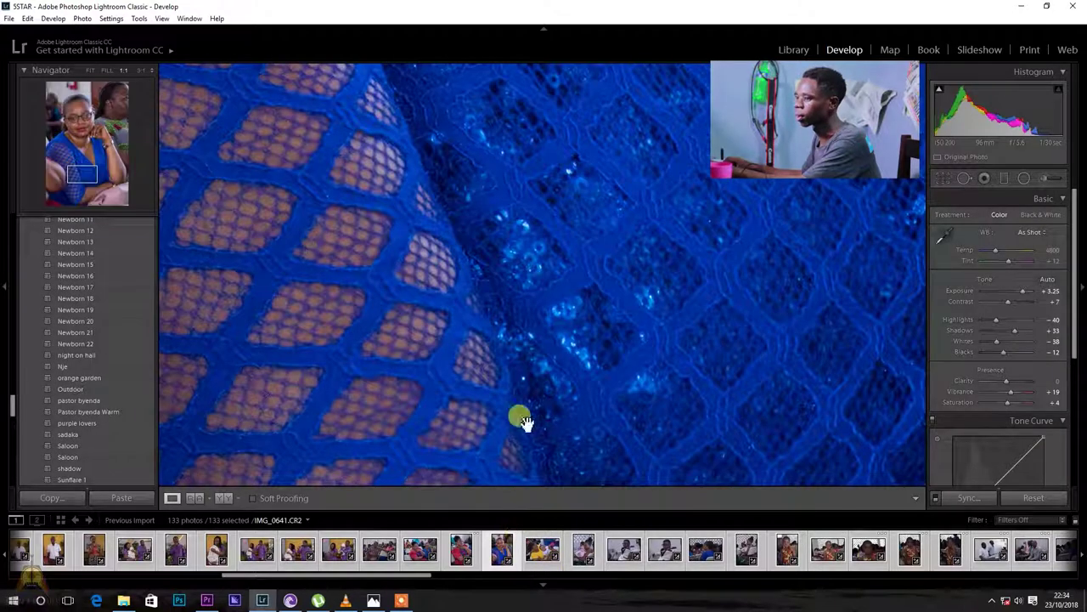
pyautogui.click(522, 420)
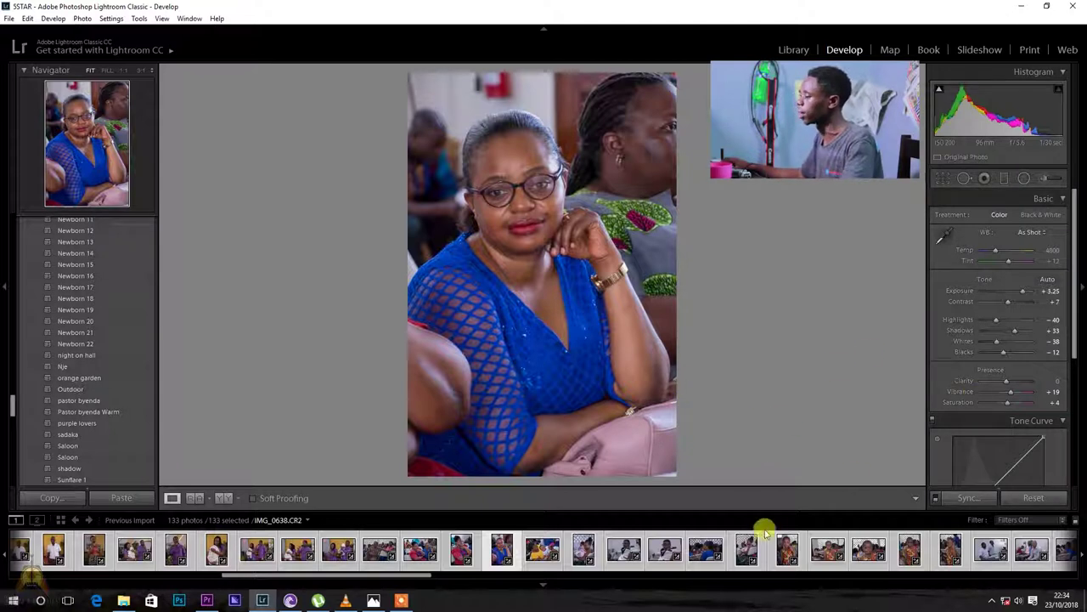
pyautogui.scroll(5, 747, 548)
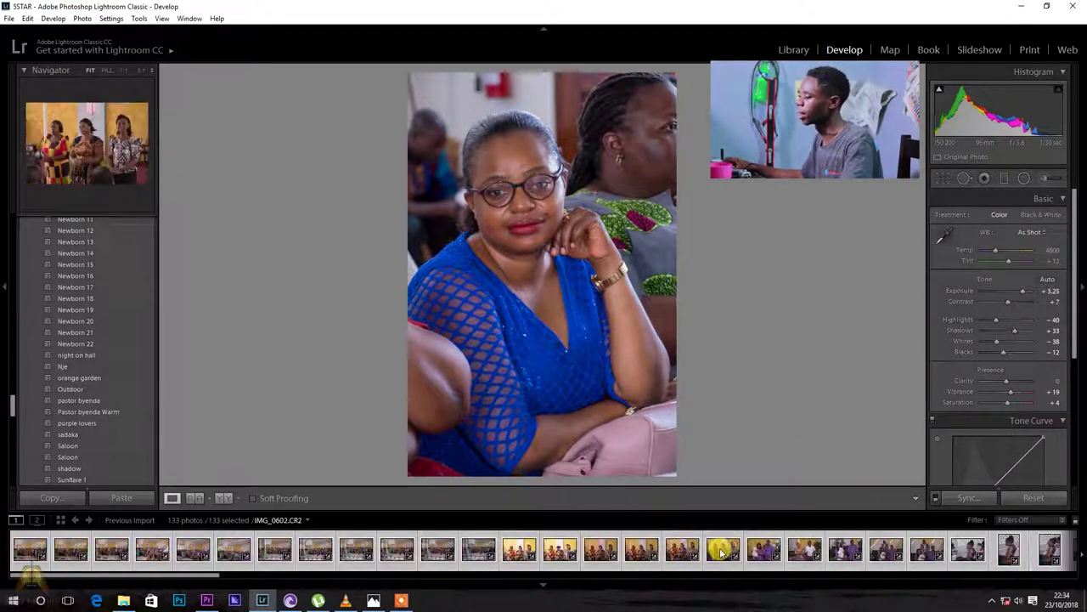
# Step: Load the church group photos from the filmstrip, settling on IMG_0586.CR2
pyautogui.click(26, 550)
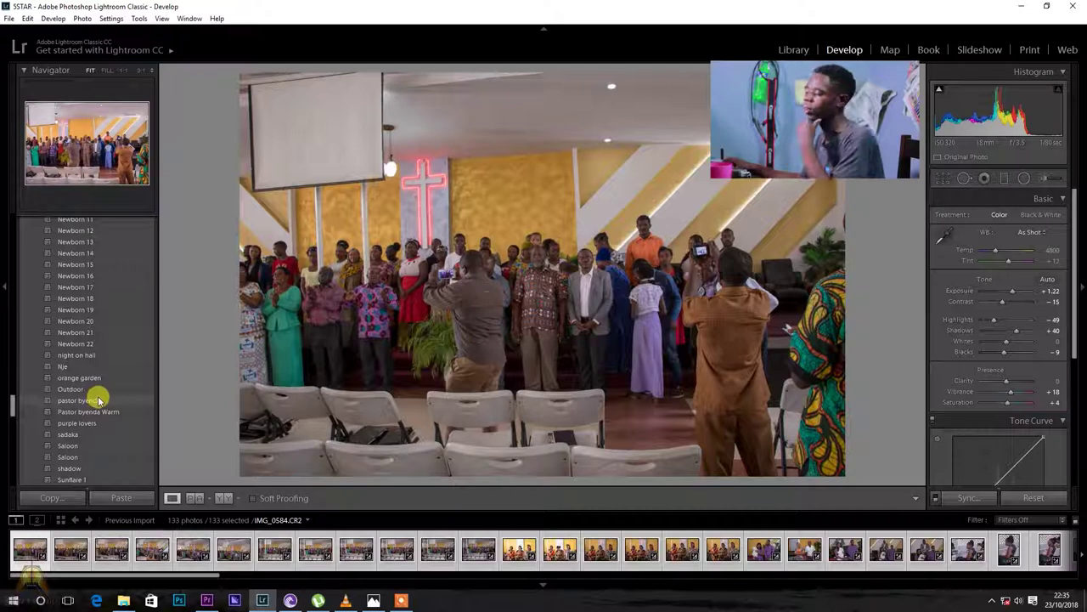
pyautogui.scroll(5, 107, 343)
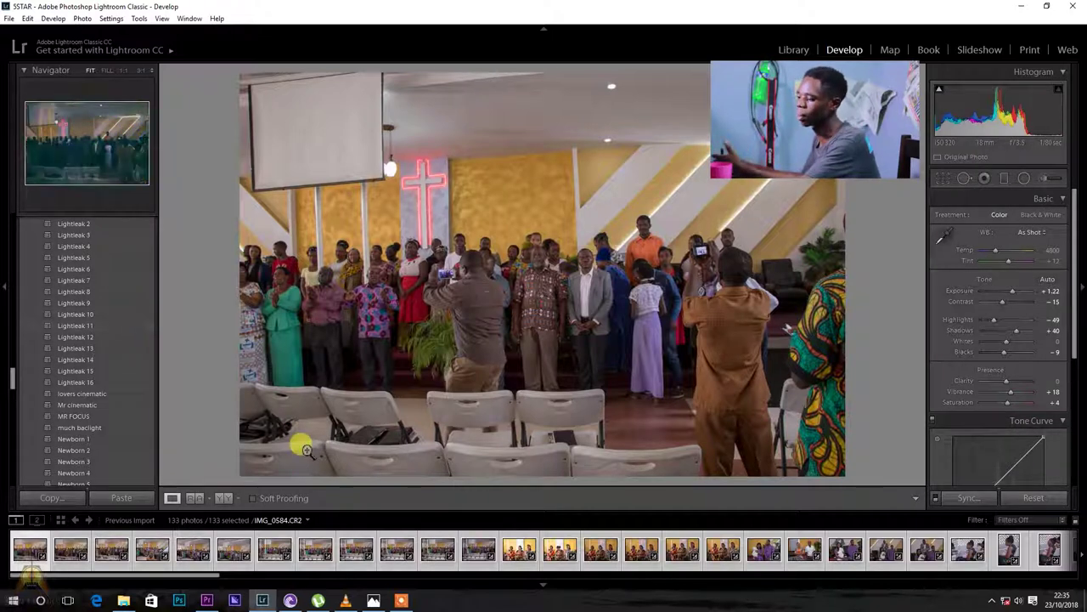
pyautogui.click(479, 551)
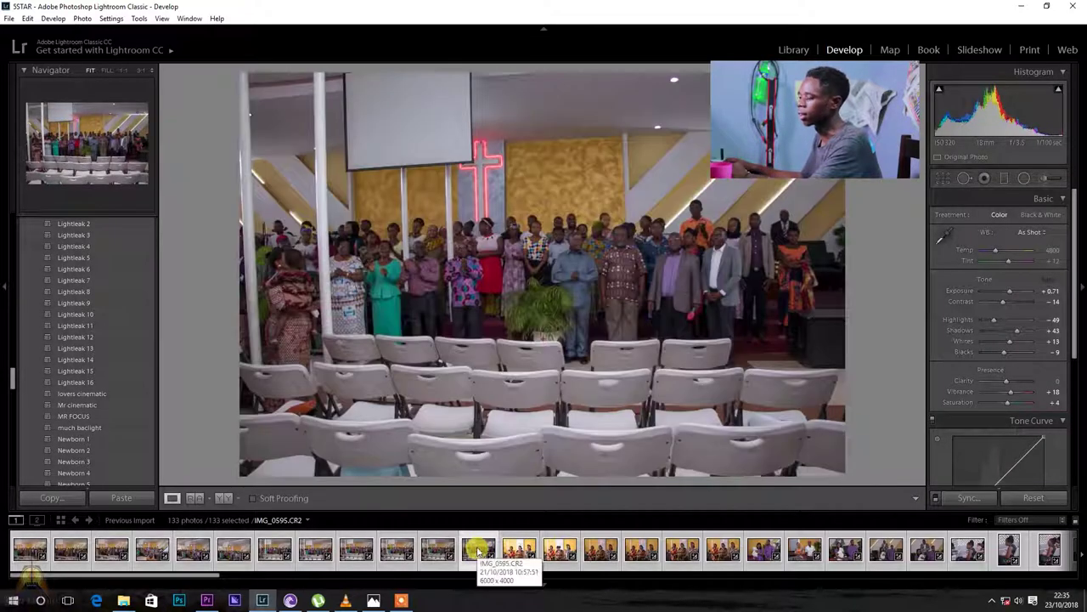
pyautogui.click(116, 552)
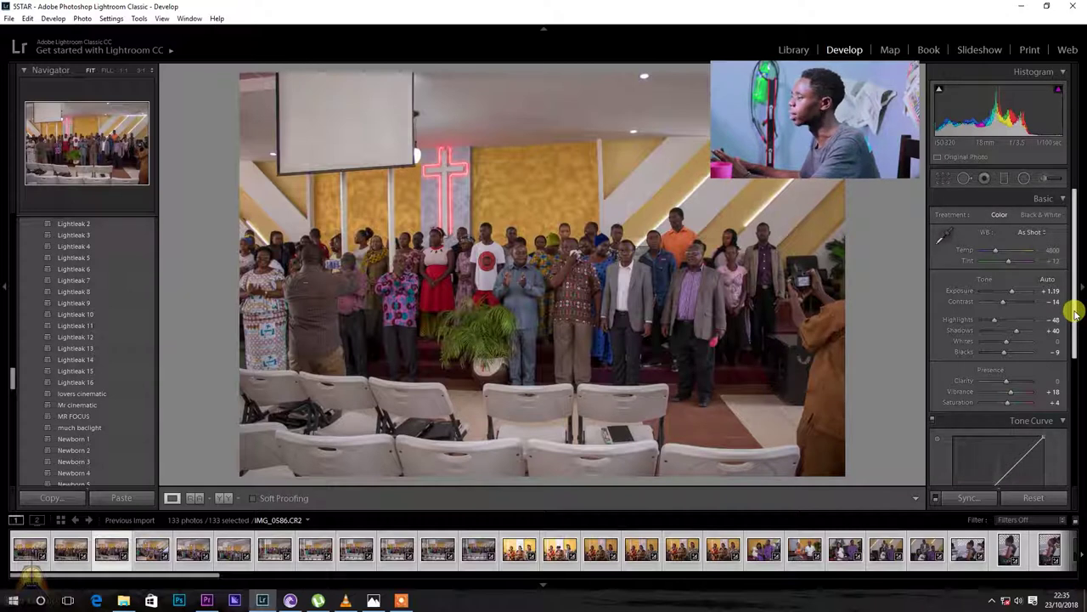
# Step: Raise Vibrance to +43 and lift a midtone point on the RGB tone curve
pyautogui.moveTo(1075, 314); pyautogui.dragTo(1075, 357)
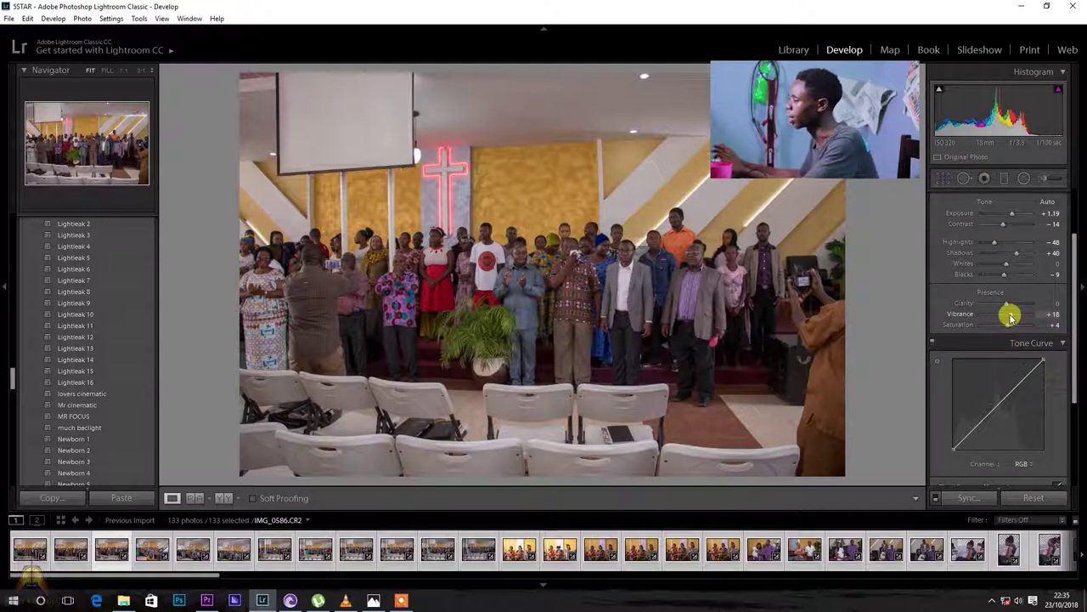
pyautogui.moveTo(1010, 316); pyautogui.dragTo(1020, 314)
pyautogui.moveTo(999, 408); pyautogui.dragTo(994, 403)
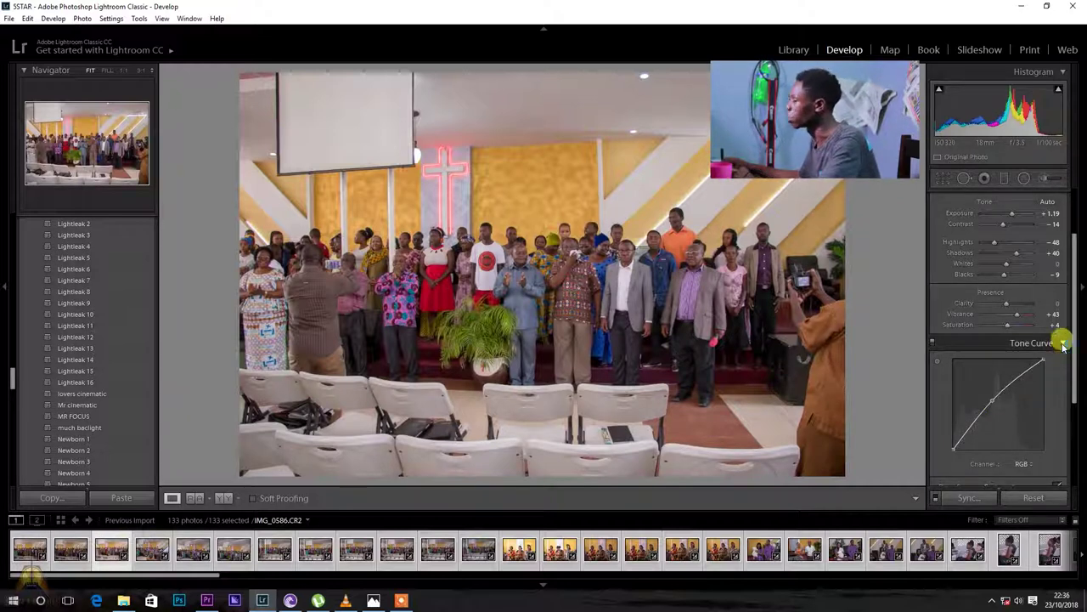
pyautogui.moveTo(1075, 388); pyautogui.dragTo(1074, 435)
pyautogui.click(1022, 385)
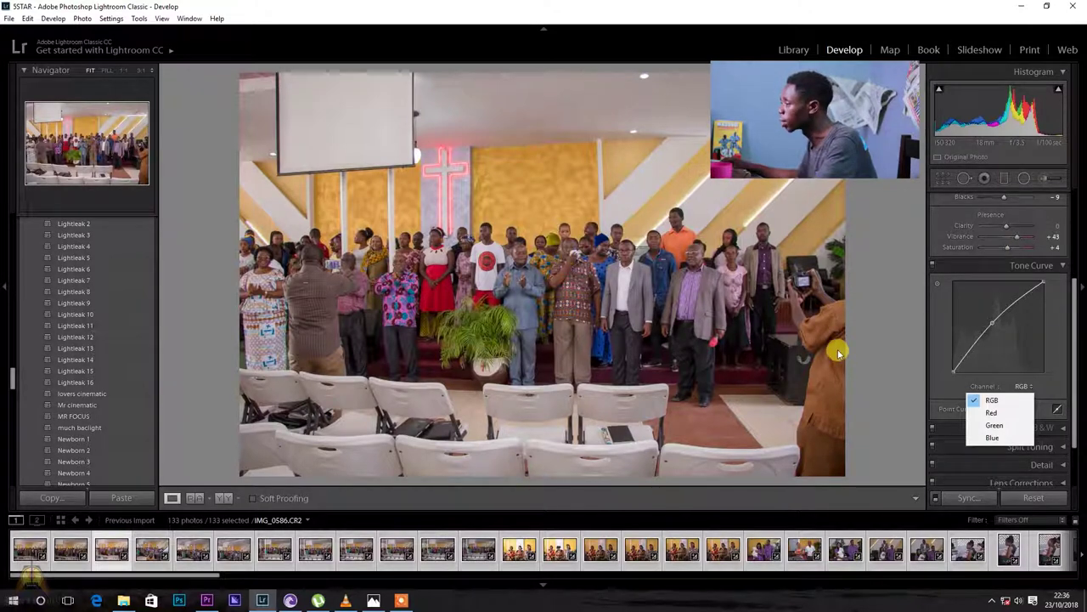
# Step: Switch the tone curve to the Blue channel and bend it upward to add blue
pyautogui.click(971, 351)
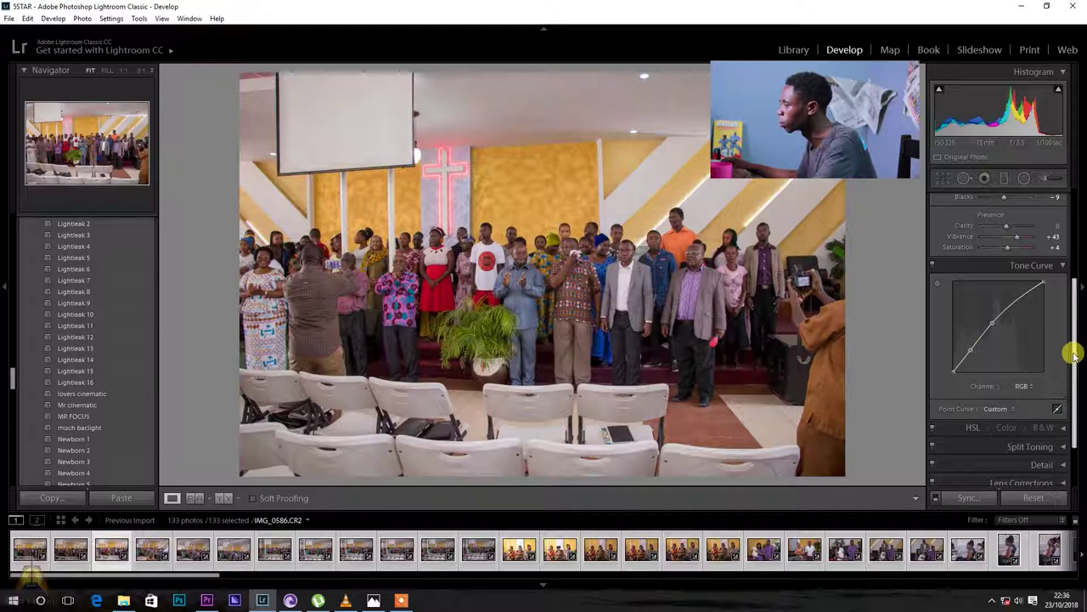
pyautogui.scroll(-1, 1069, 361)
pyautogui.click(1024, 372)
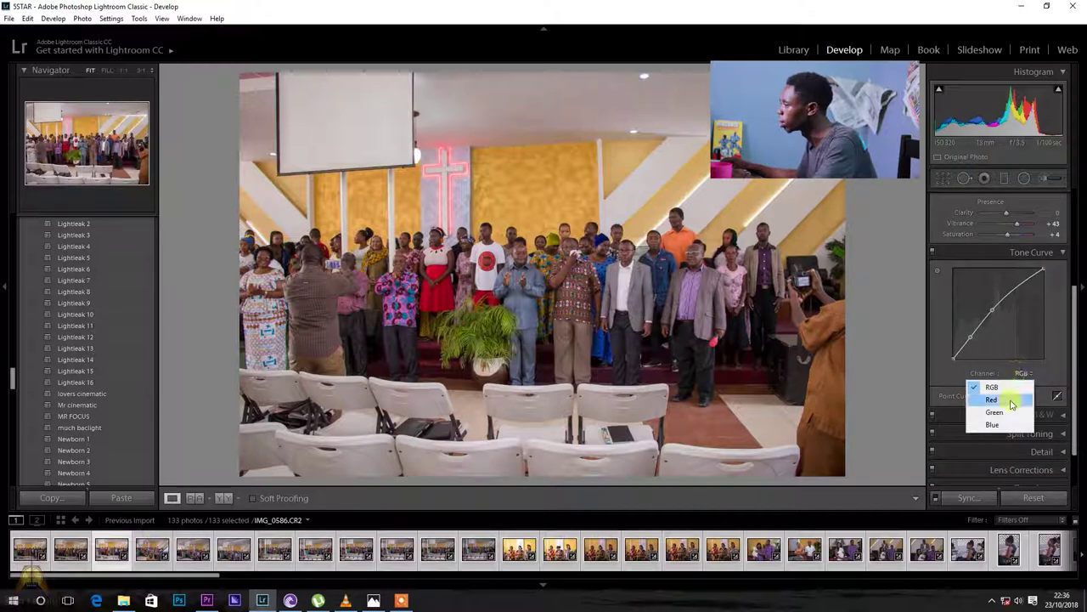
pyautogui.click(993, 424)
pyautogui.moveTo(996, 333); pyautogui.dragTo(962, 362)
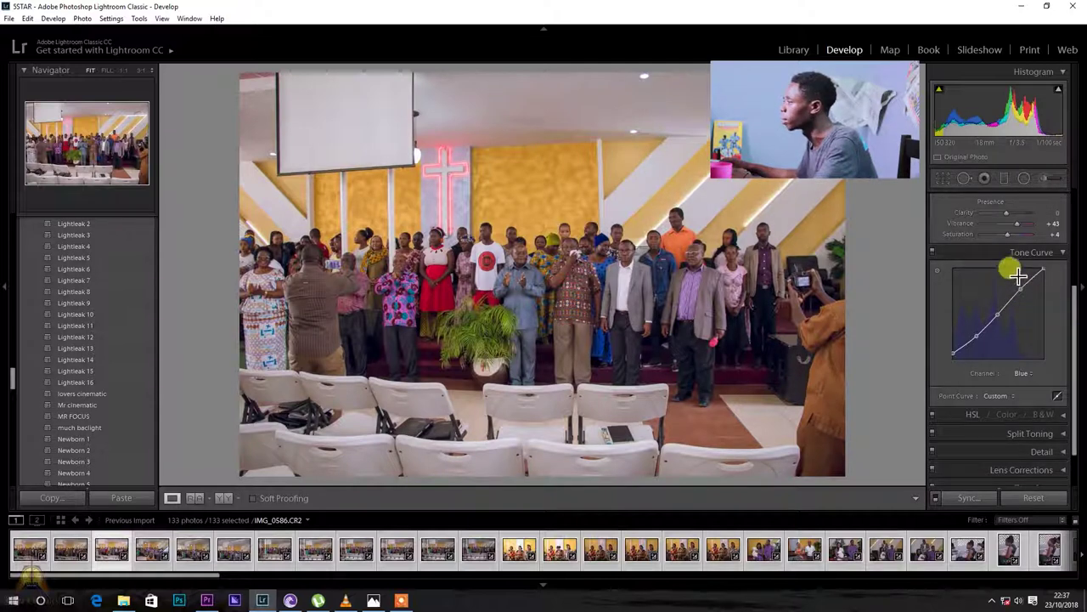
# Step: Raise Vibrance to +57 and boost Yellow, Green and Blue HSL saturation (Blue +32)
pyautogui.click(992, 255)
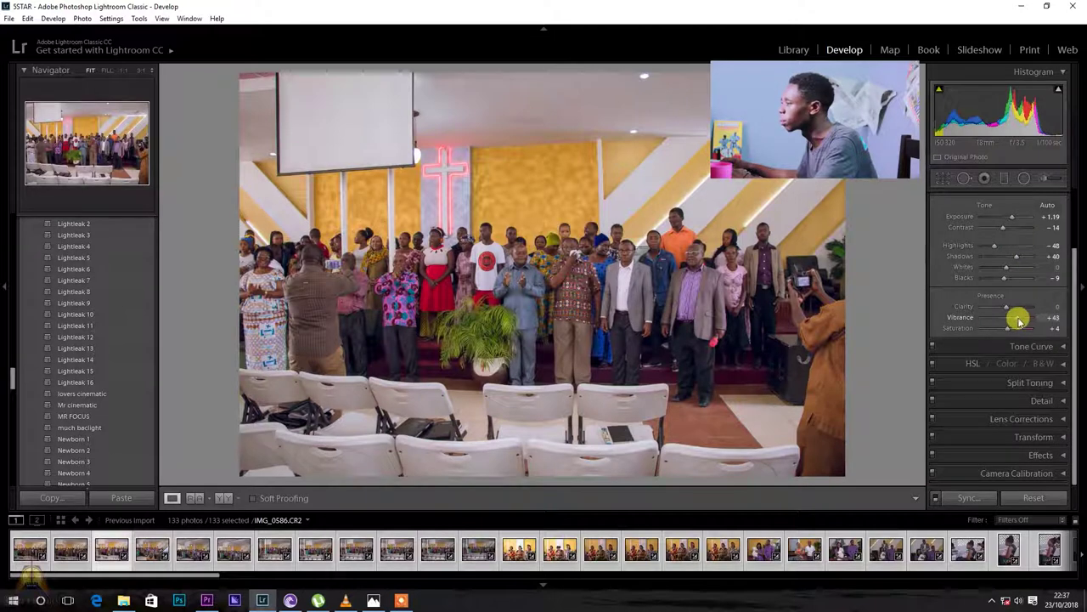
pyautogui.moveTo(1022, 320); pyautogui.dragTo(1012, 333)
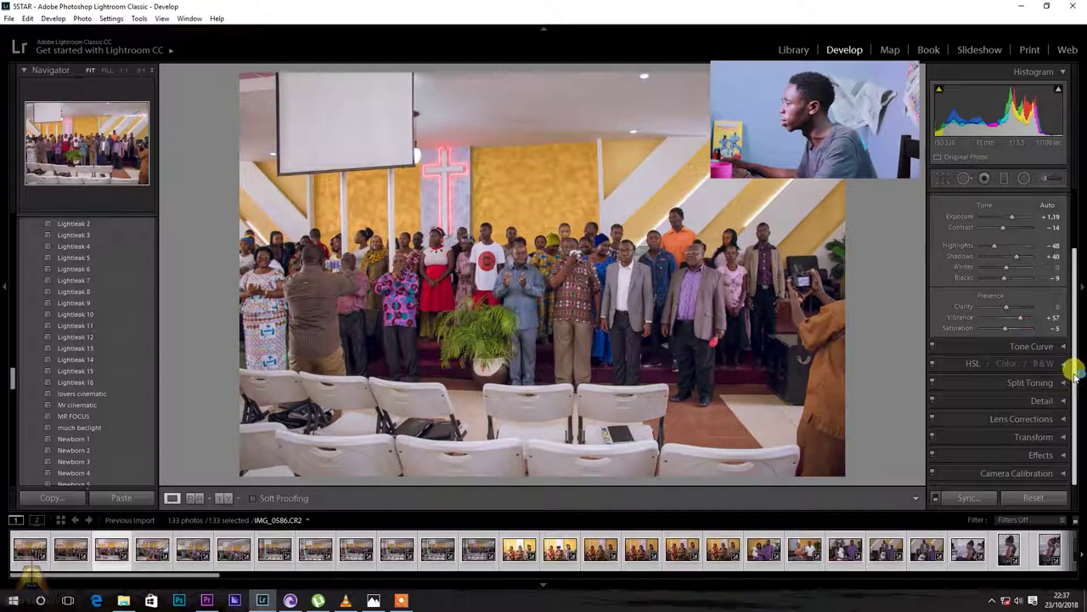
pyautogui.click(959, 368)
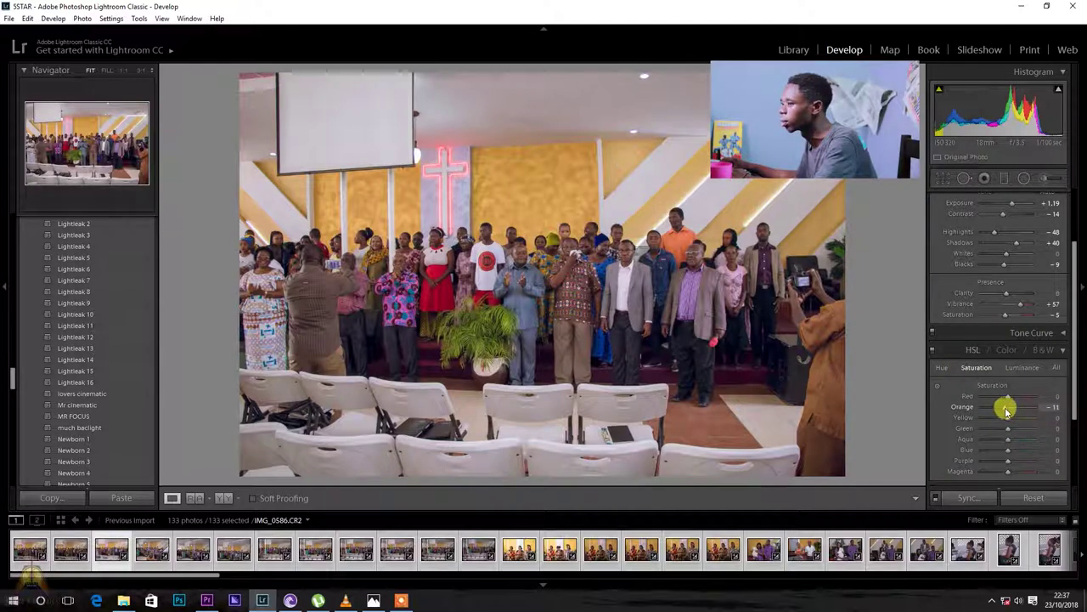
pyautogui.moveTo(1018, 417); pyautogui.dragTo(1021, 418)
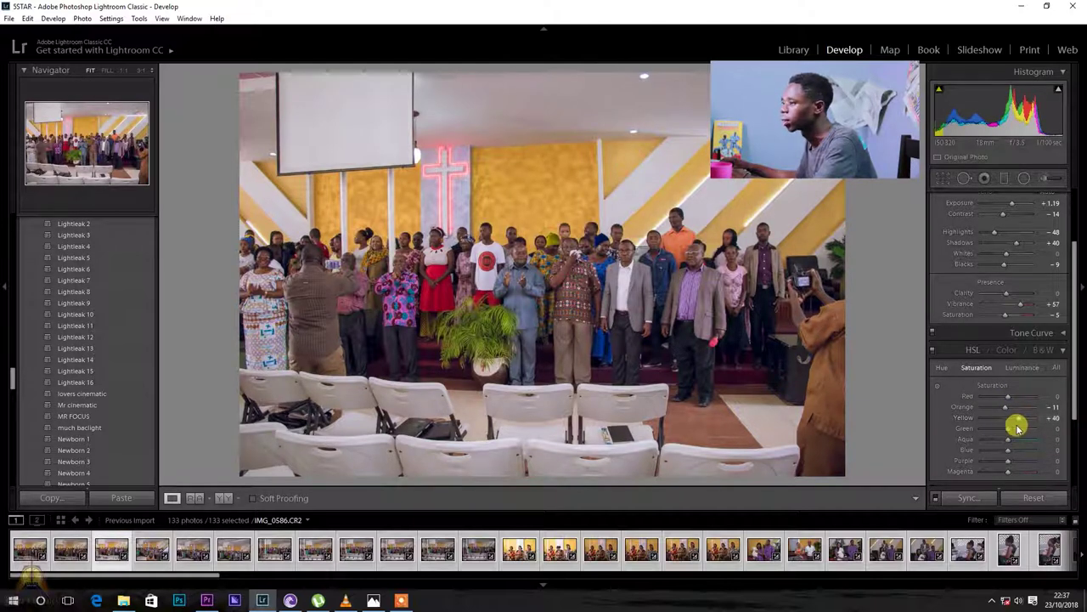
pyautogui.moveTo(1009, 433); pyautogui.dragTo(1020, 430)
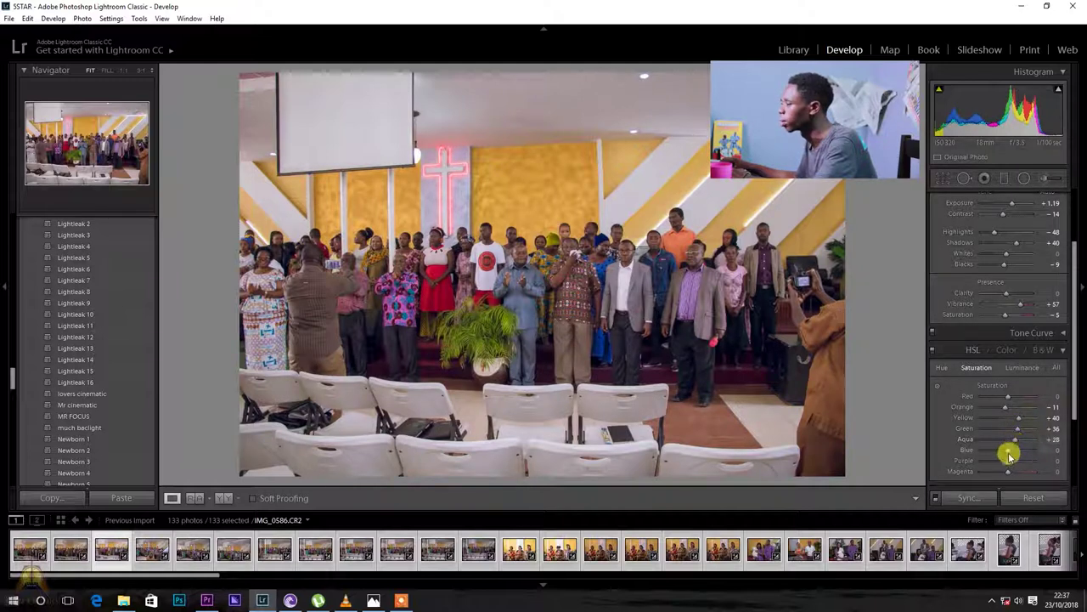
pyautogui.moveTo(1010, 450); pyautogui.dragTo(1018, 451)
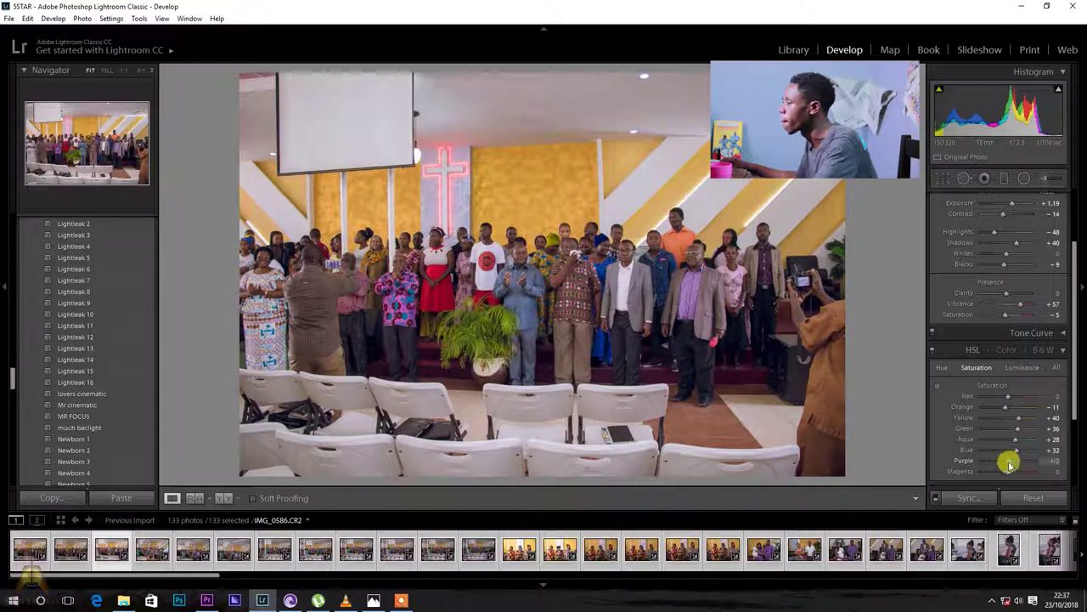
# Step: Cool Temp to 4500 and collapse the Basic and HSL panels
pyautogui.moveTo(1067, 379); pyautogui.dragTo(1073, 314)
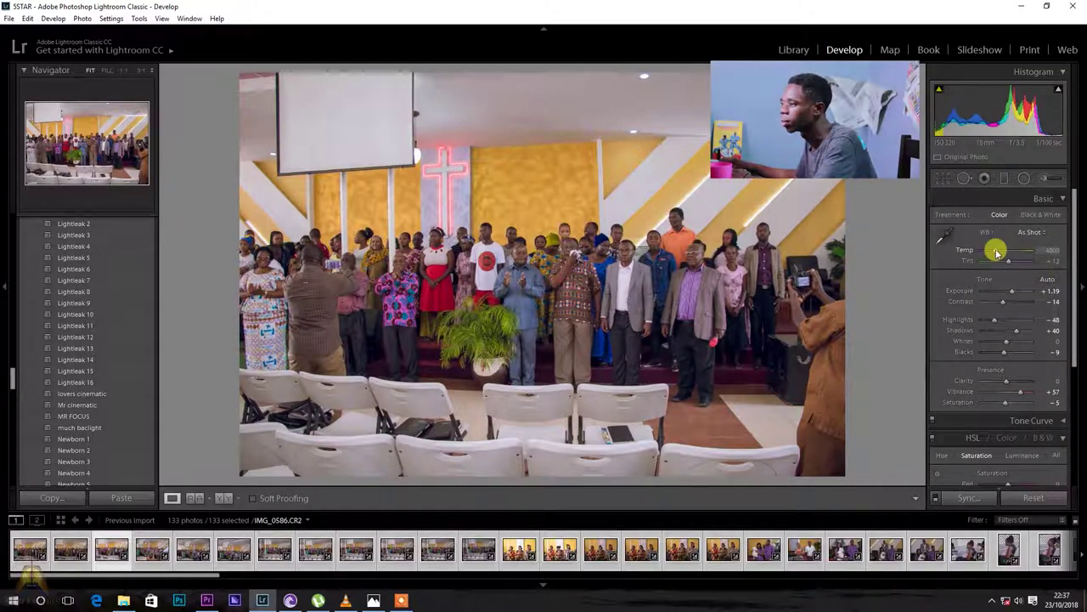
pyautogui.moveTo(997, 251); pyautogui.dragTo(995, 251)
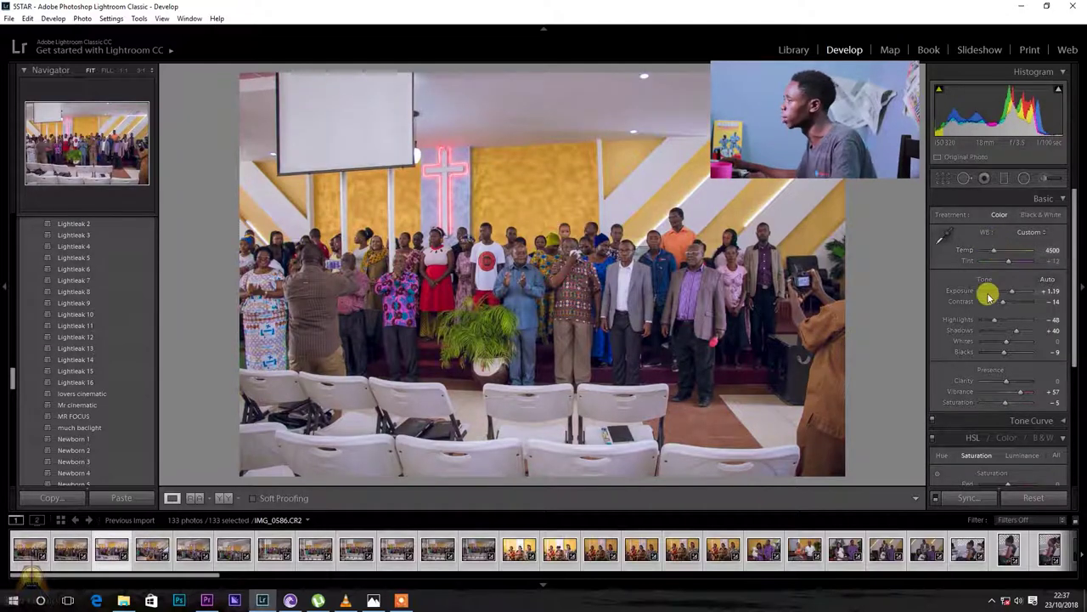
pyautogui.click(988, 192)
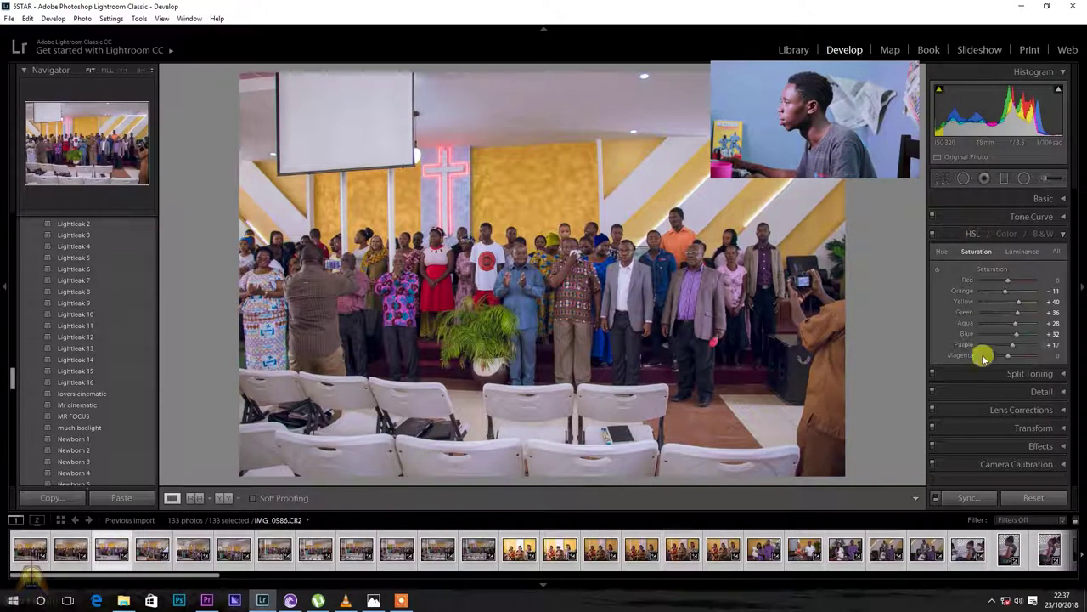
pyautogui.click(962, 238)
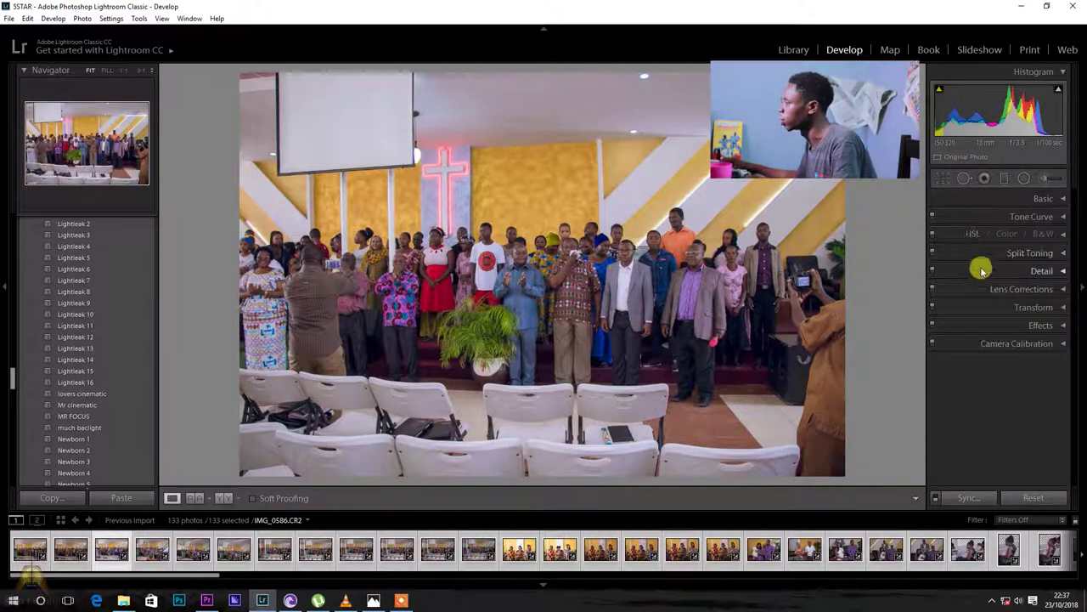
# Step: Set sharpening Amount 65, Masking 59, Luminance noise reduction 28 and Color 73
pyautogui.click(1051, 272)
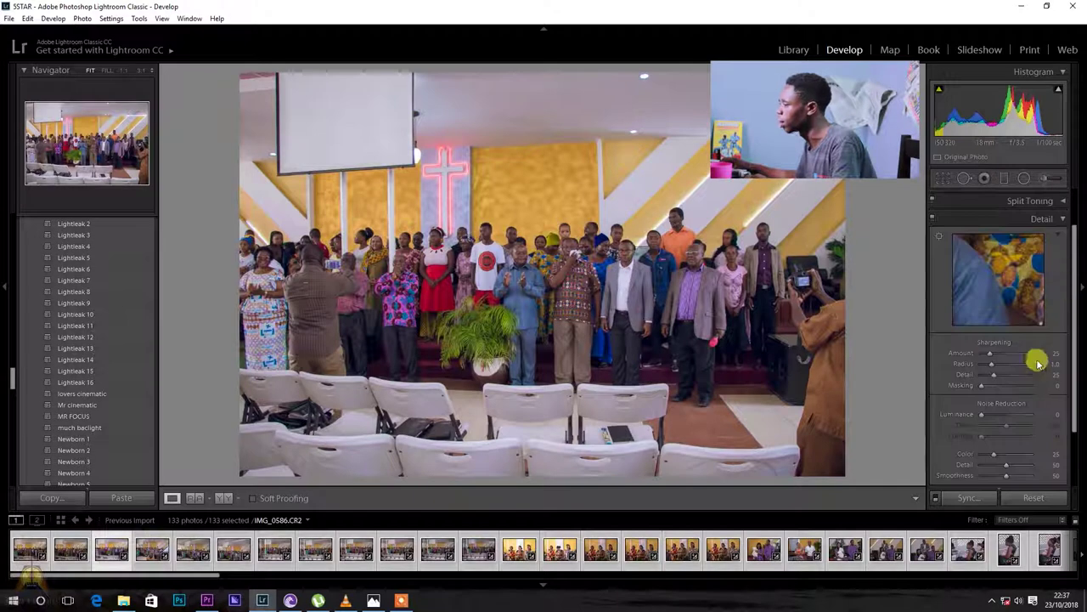
pyautogui.moveTo(982, 414); pyautogui.dragTo(983, 417)
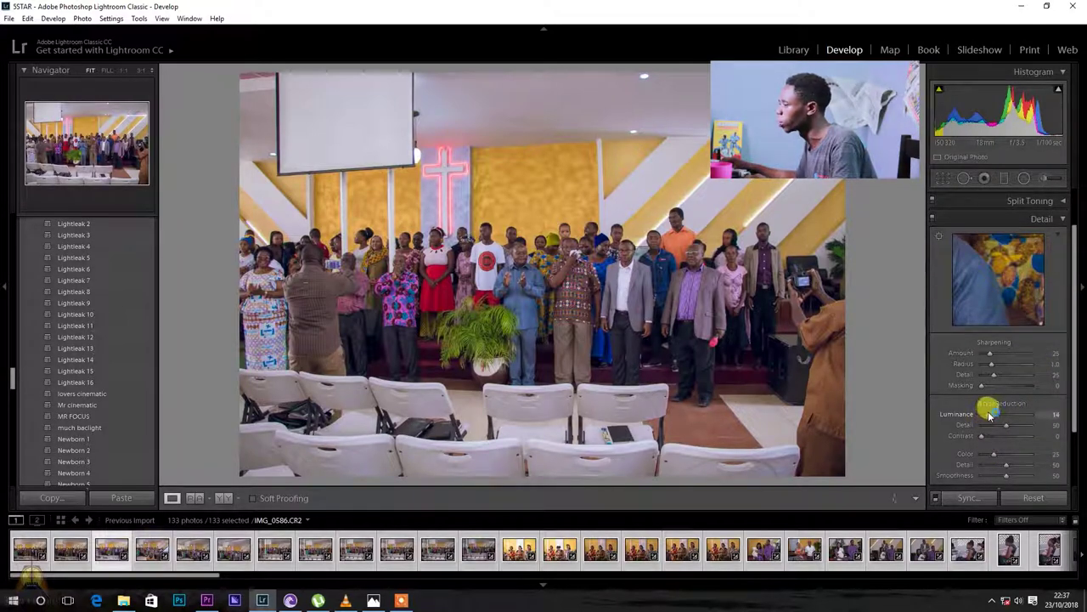
pyautogui.moveTo(994, 411); pyautogui.dragTo(1018, 453)
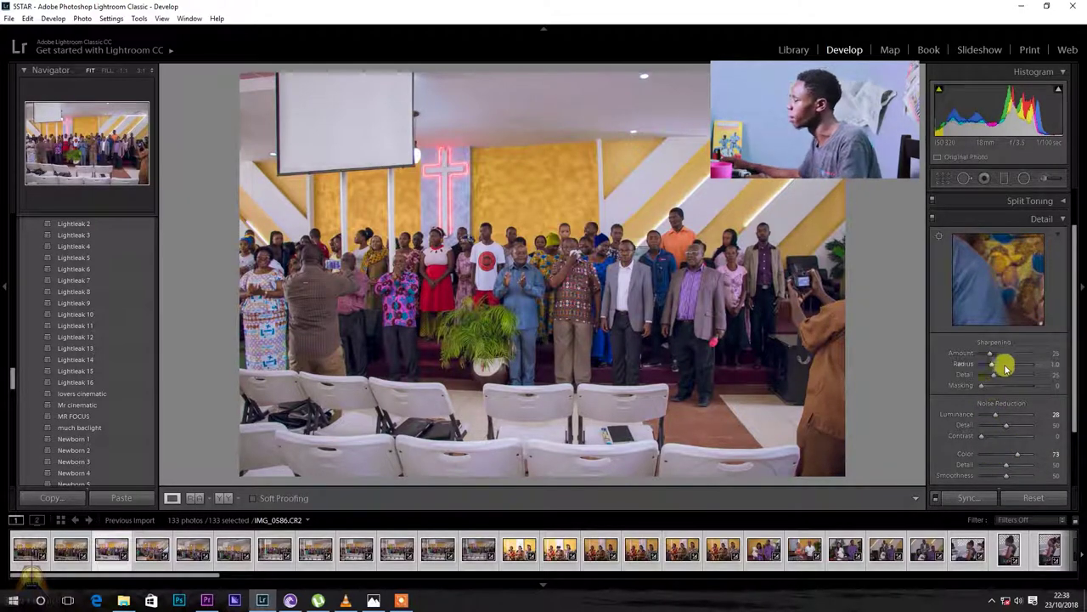
pyautogui.moveTo(988, 354); pyautogui.dragTo(1006, 352)
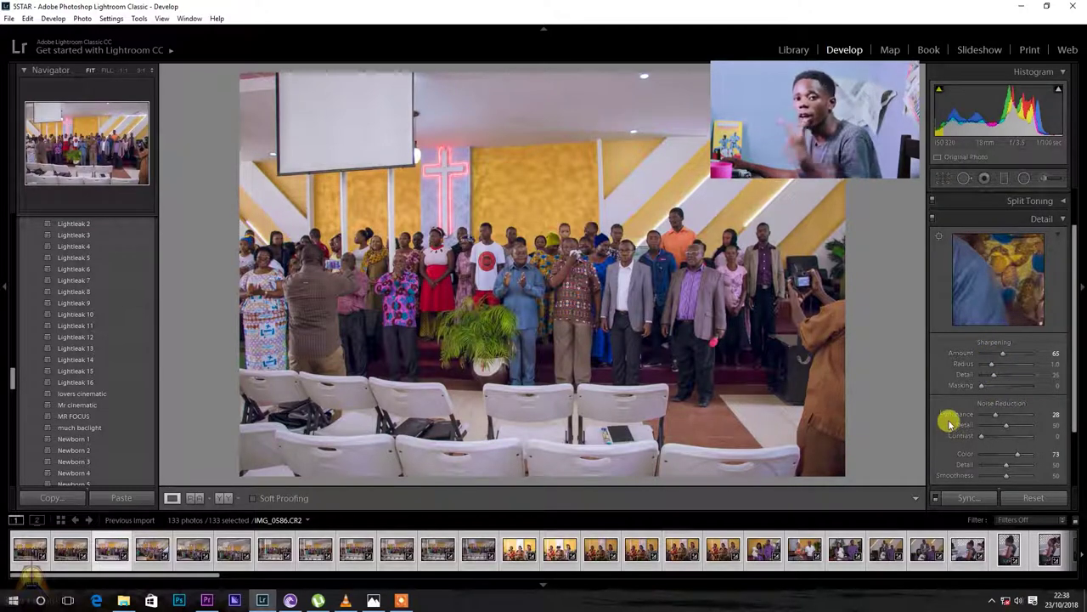
pyautogui.moveTo(983, 387); pyautogui.dragTo(1012, 387)
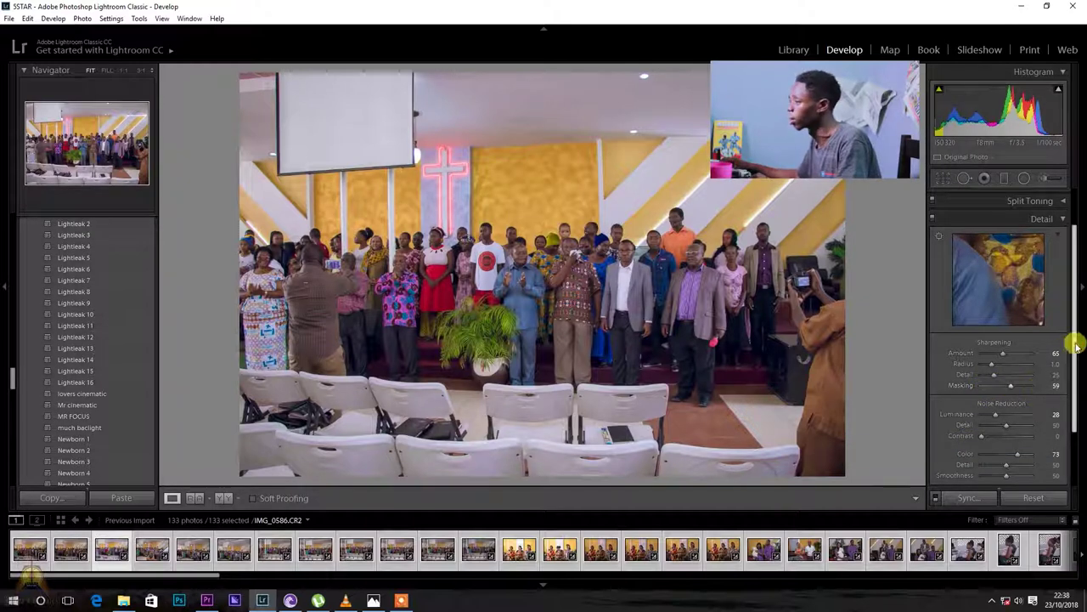
pyautogui.click(997, 218)
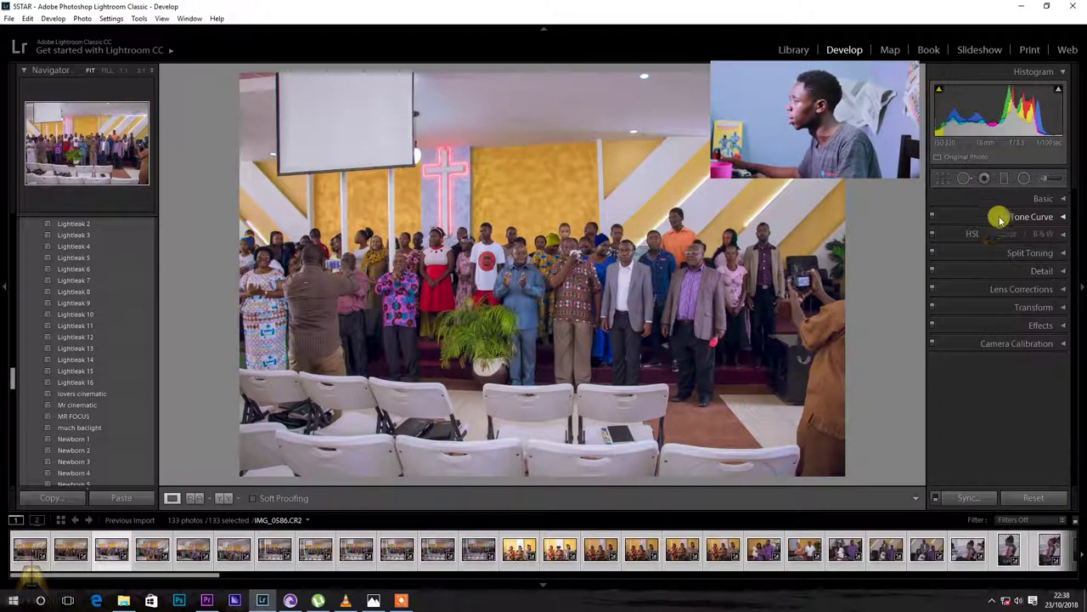
# Step: Calibrate the camera: Red hue +30, Blue hue negative, Green saturation +32, Green hue −14
pyautogui.click(968, 345)
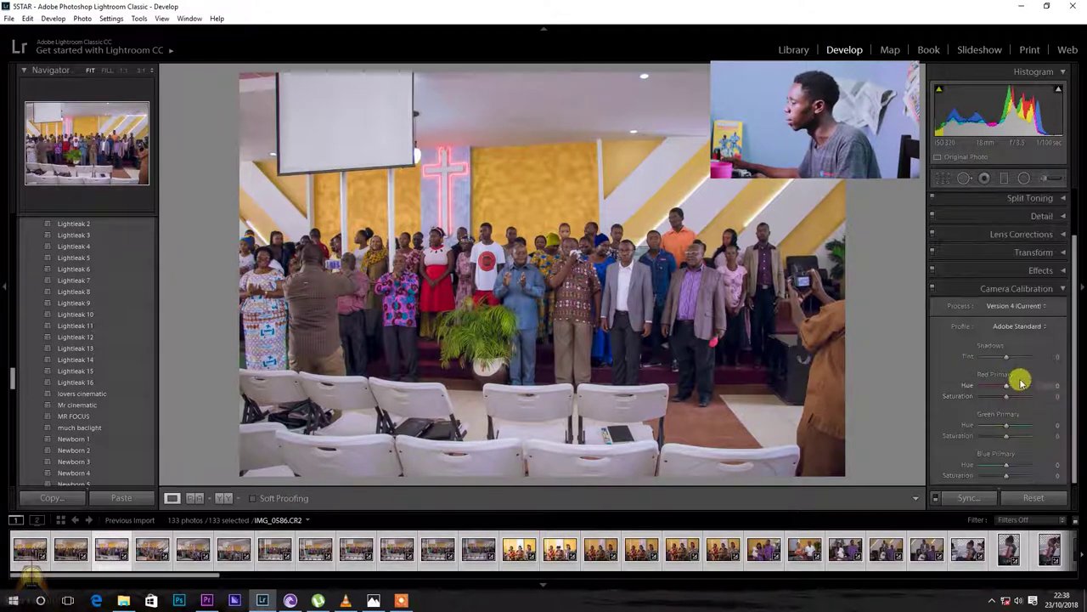
pyautogui.moveTo(1008, 389); pyautogui.dragTo(1017, 384)
pyautogui.moveTo(1006, 462); pyautogui.dragTo(1002, 463)
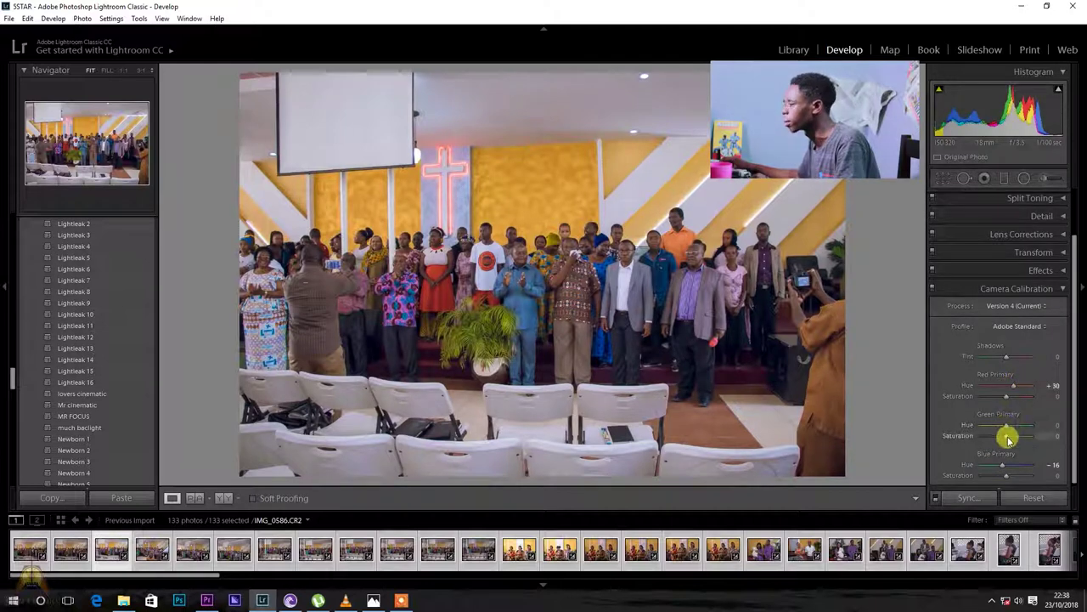
pyautogui.moveTo(1008, 439); pyautogui.dragTo(1017, 436)
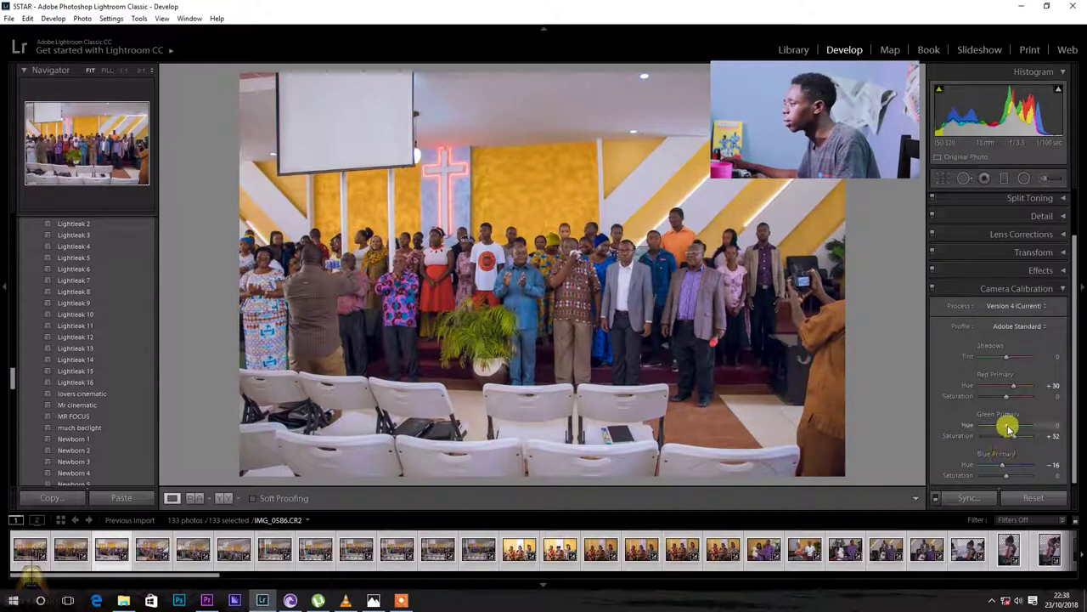
pyautogui.moveTo(1007, 427); pyautogui.dragTo(1006, 428)
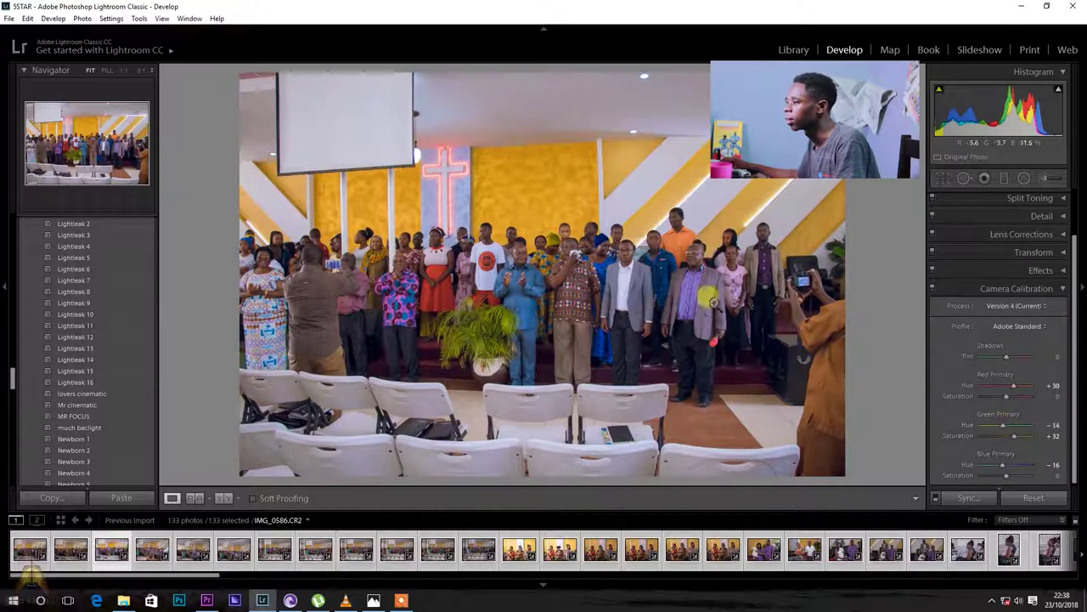
pyautogui.click(630, 254)
pyautogui.click(650, 353)
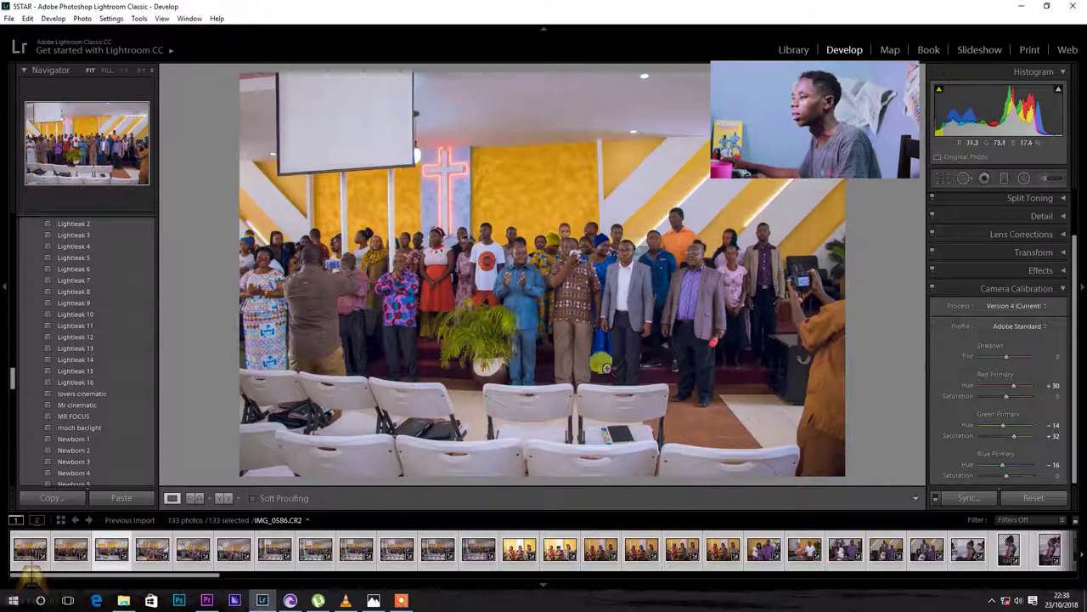
# Step: Drop the white balance Temp from 4500 to 4386 and recheck Camera Calibration
pyautogui.scroll(-1, 1075, 413)
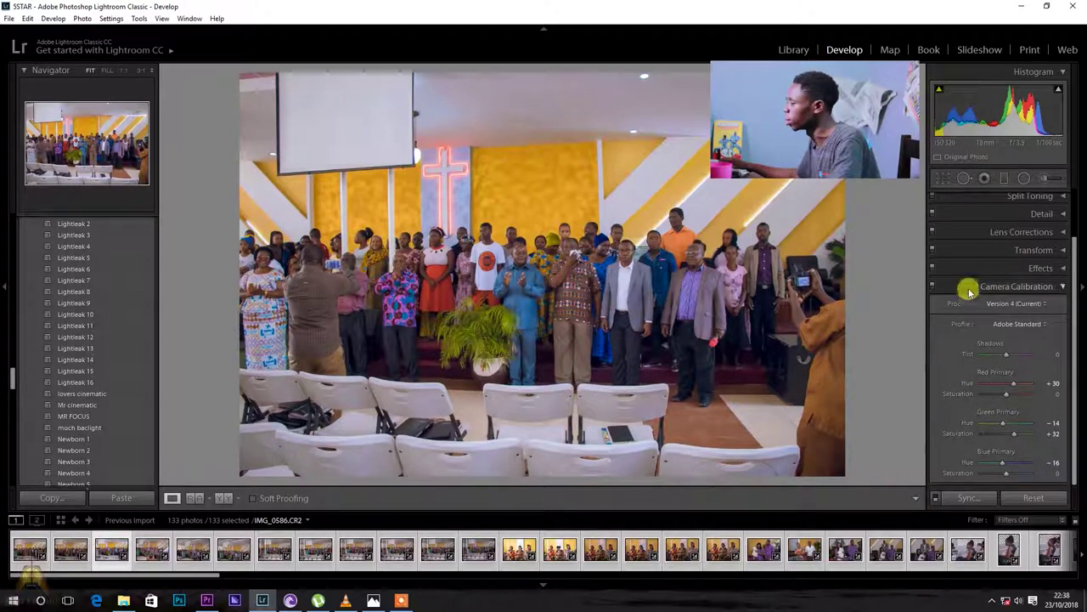
pyautogui.click(968, 288)
pyautogui.click(1006, 197)
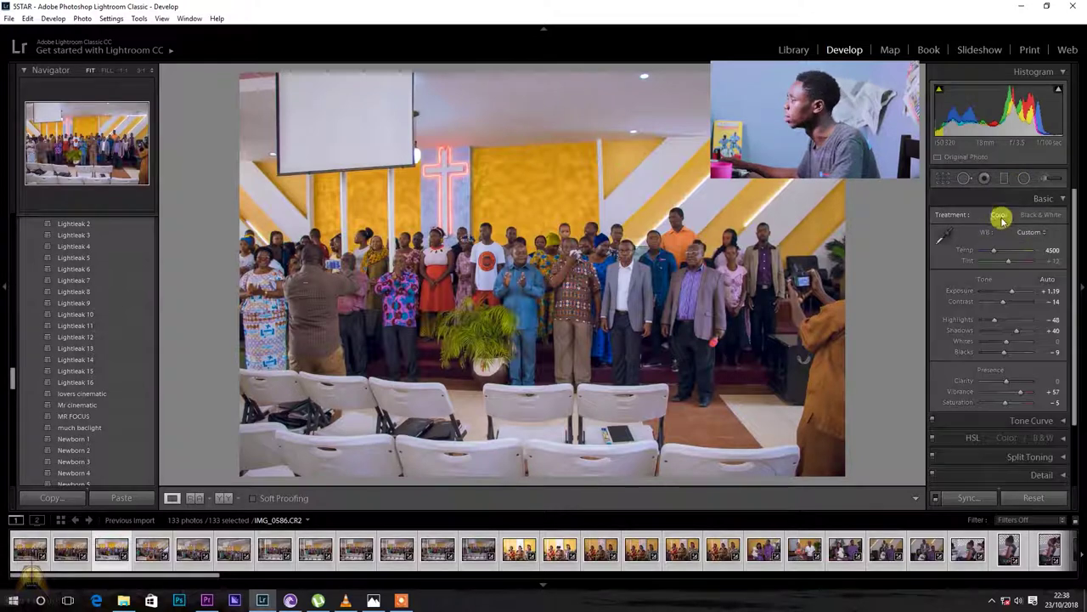
pyautogui.click(996, 251)
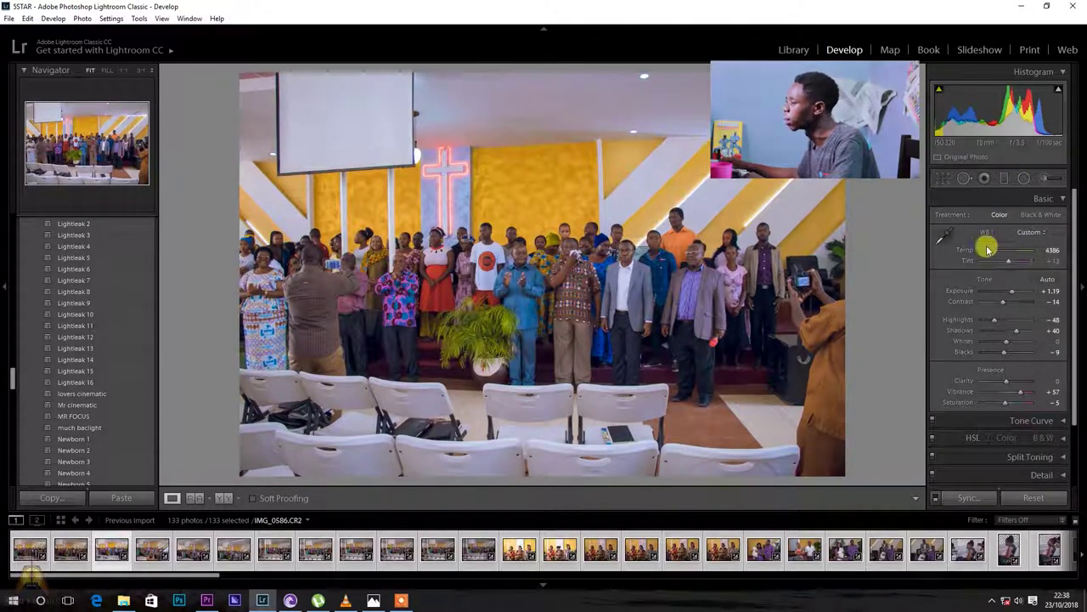
pyautogui.click(971, 199)
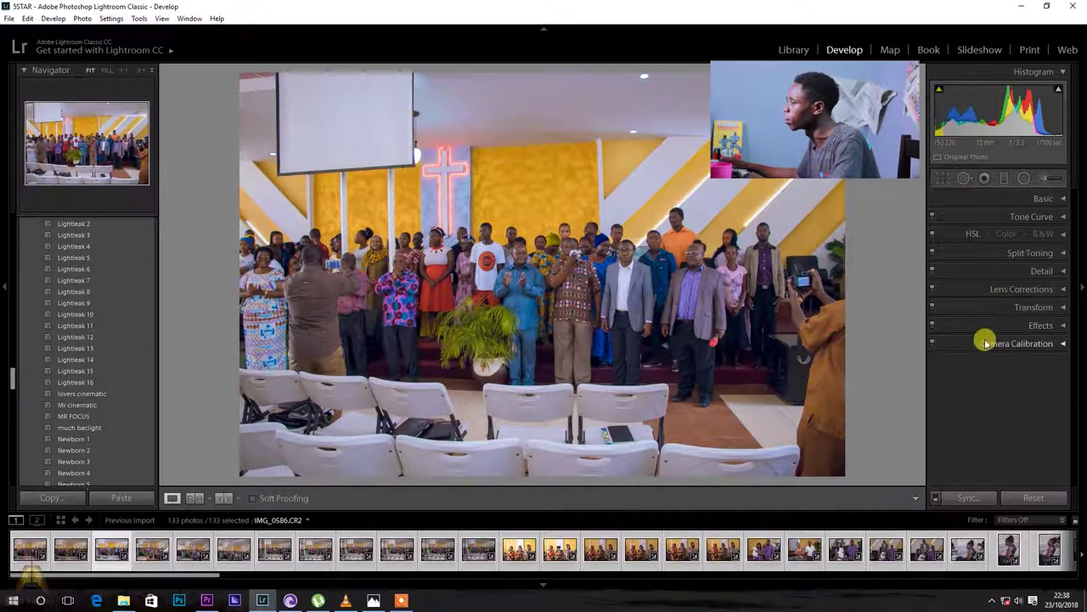
pyautogui.click(981, 347)
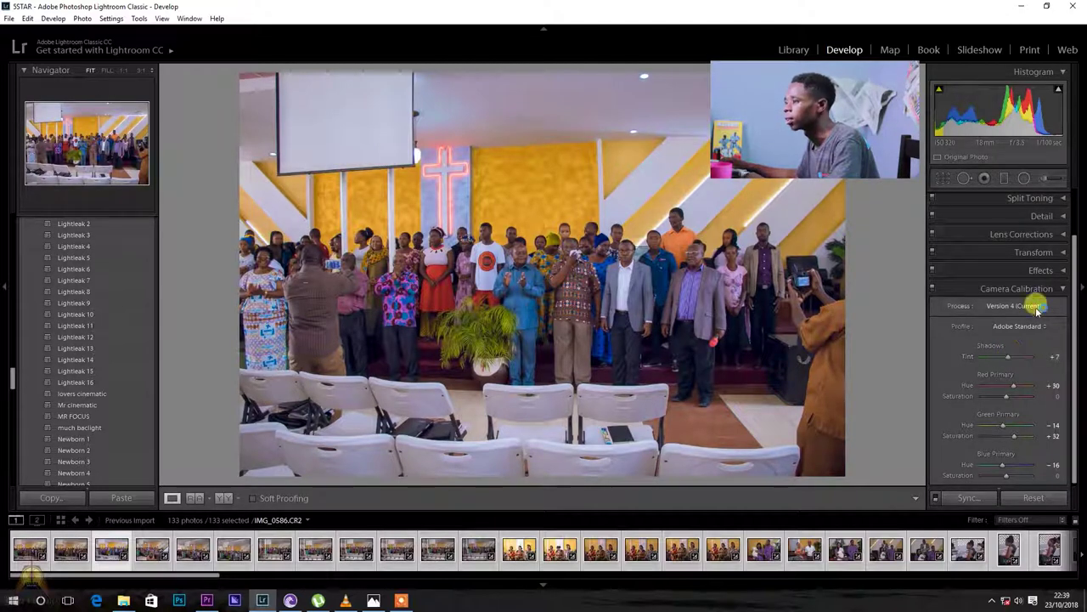
pyautogui.click(977, 288)
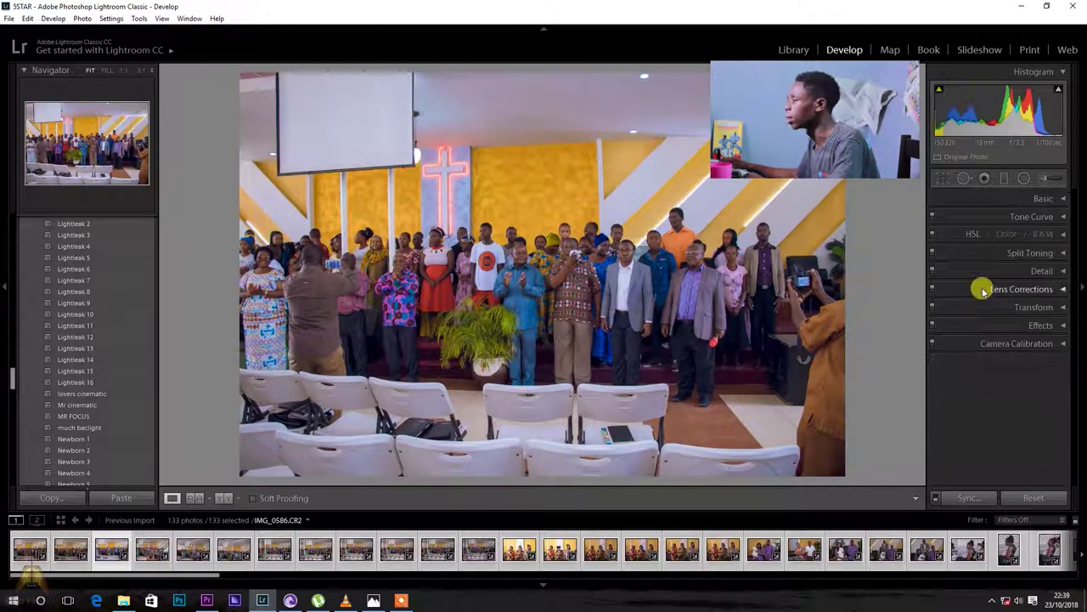
# Step: On the RGB curve, raise midtones, deepen shadows and lift the black point to 3.5%
pyautogui.click(993, 217)
pyautogui.click(1028, 337)
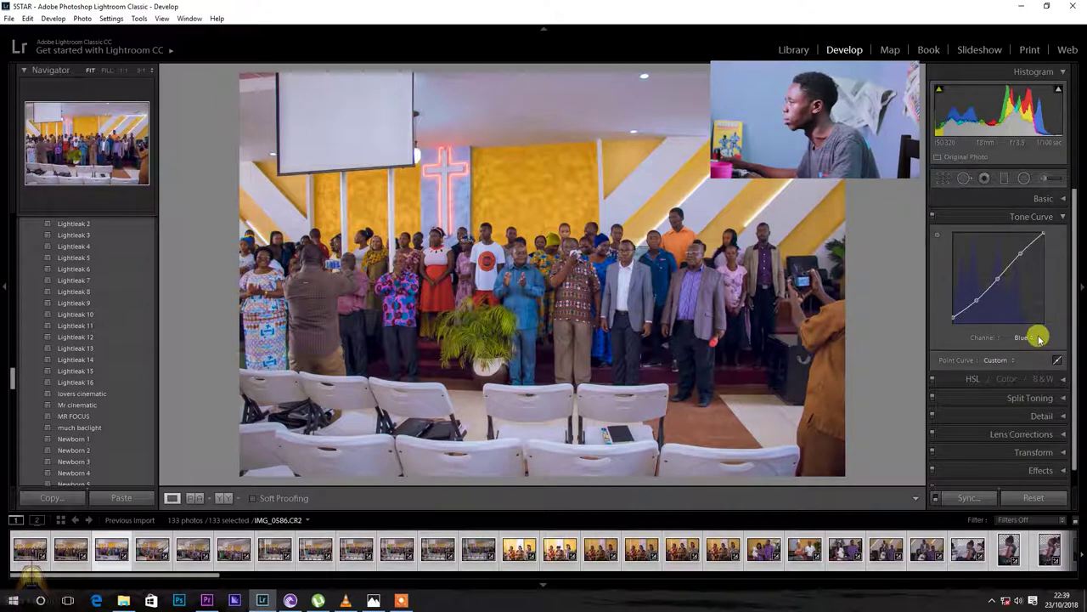
pyautogui.click(1010, 358)
pyautogui.moveTo(977, 300); pyautogui.dragTo(992, 278)
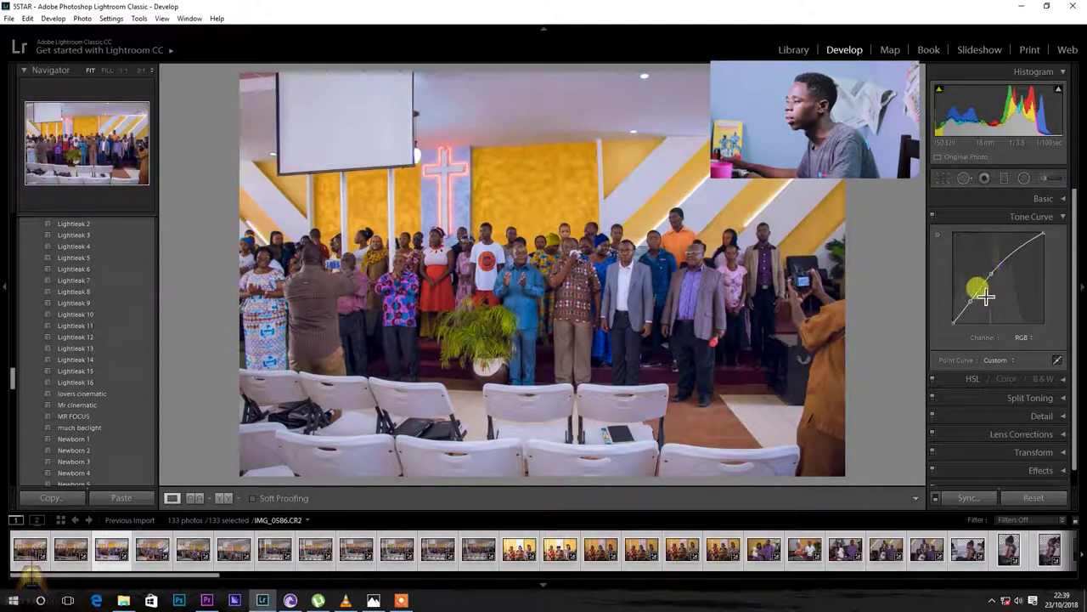
pyautogui.moveTo(970, 299); pyautogui.dragTo(968, 311)
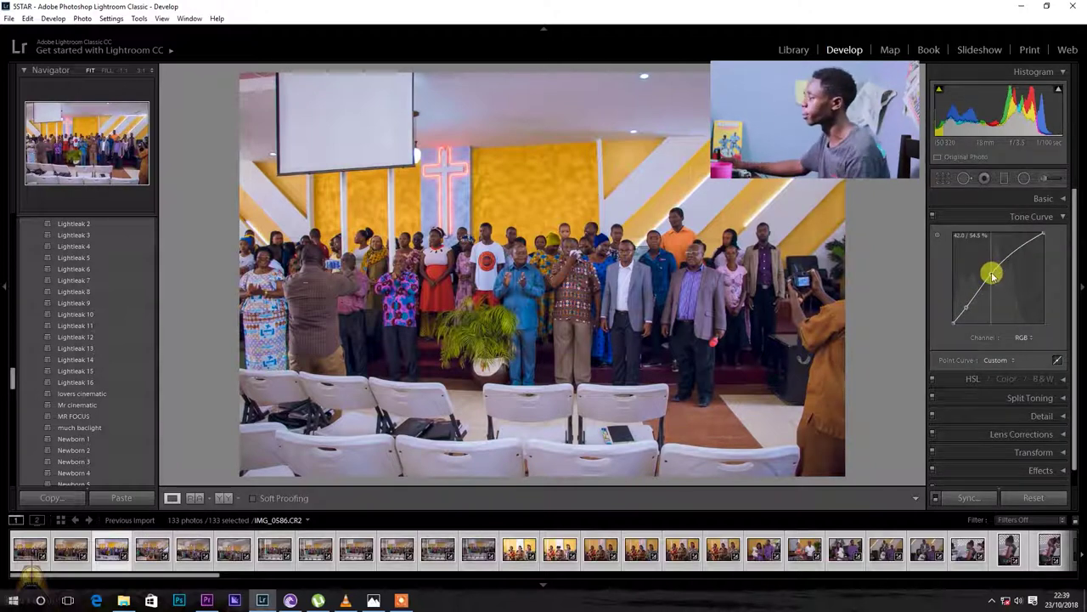
pyautogui.moveTo(993, 276); pyautogui.dragTo(990, 276)
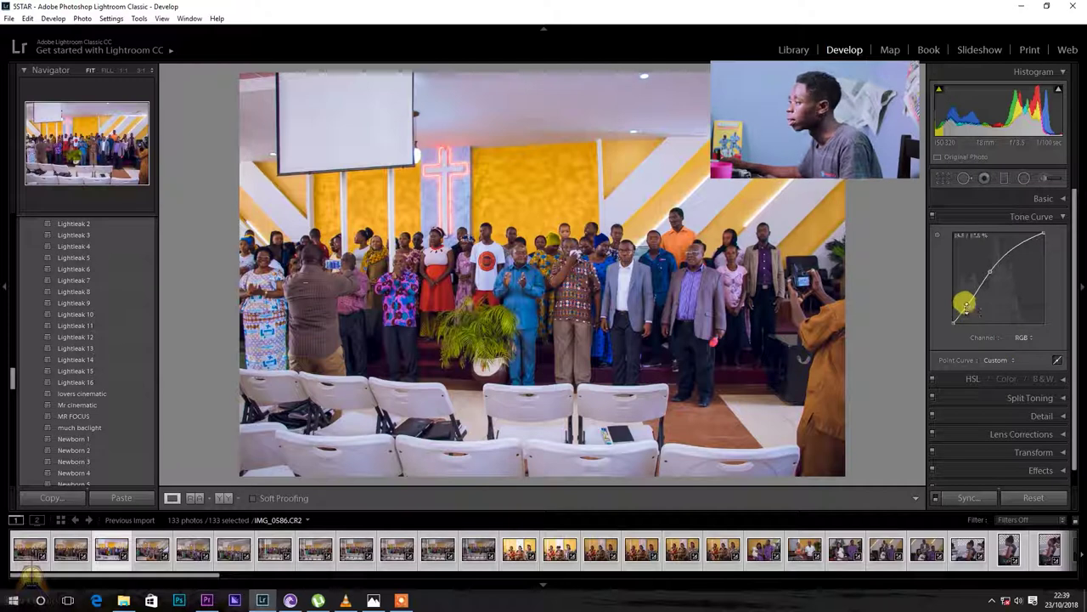
pyautogui.moveTo(966, 307); pyautogui.dragTo(966, 311)
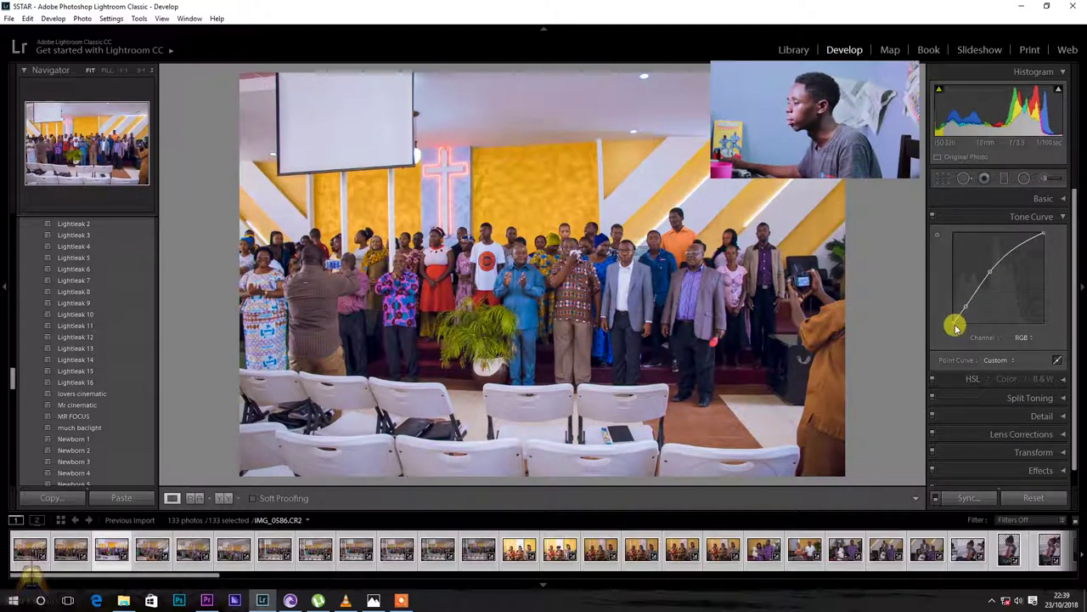
pyautogui.moveTo(955, 325); pyautogui.dragTo(953, 324)
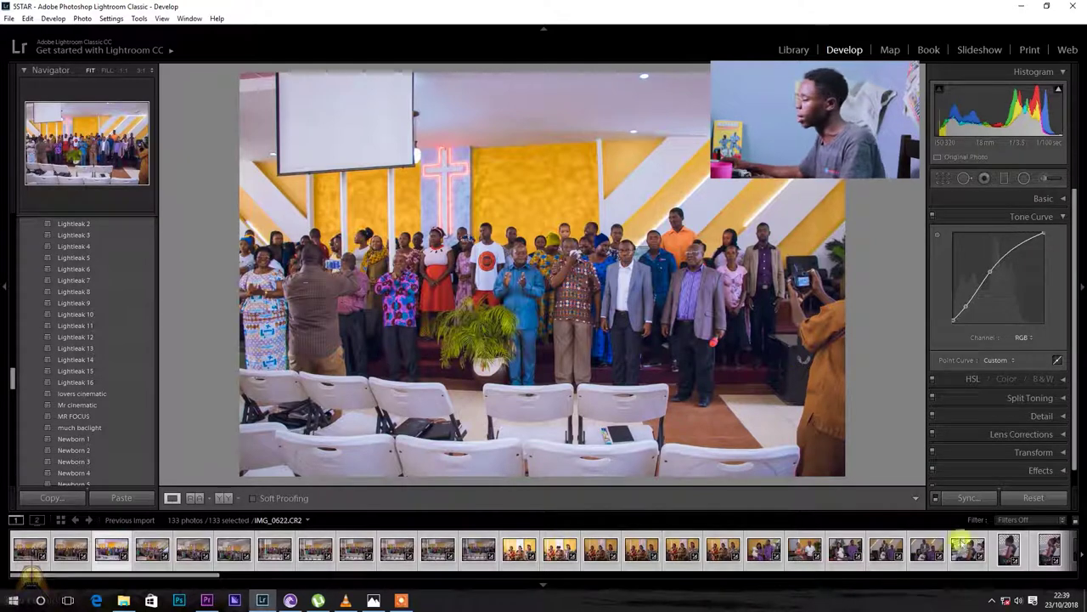
# Step: Sync IMG_0586's look to the selected photos, excluding Basic Tone, Spot Removal and Crop
pyautogui.click(969, 499)
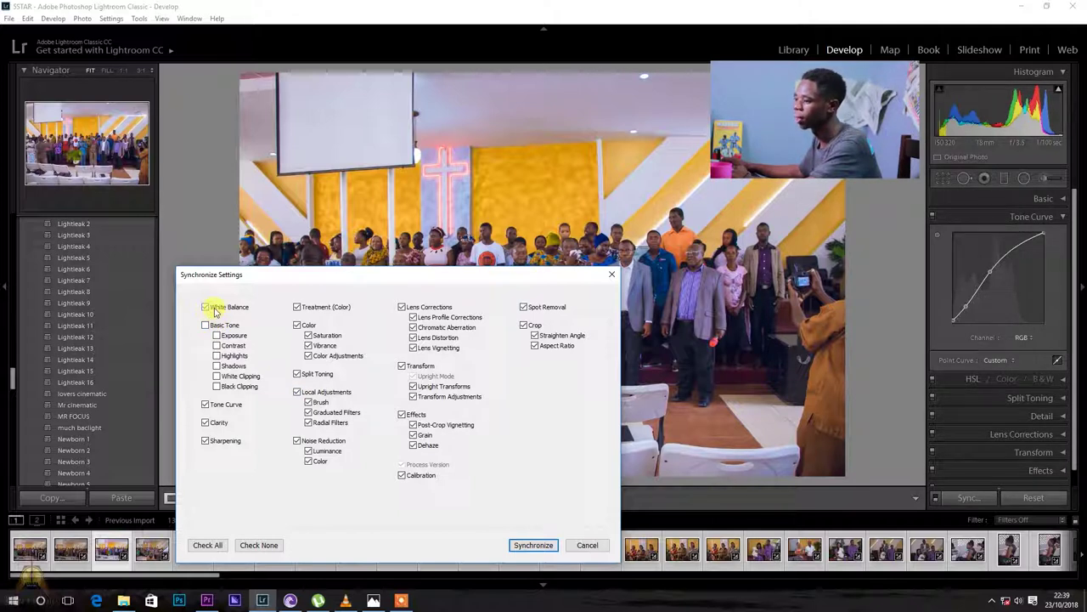
pyautogui.click(212, 546)
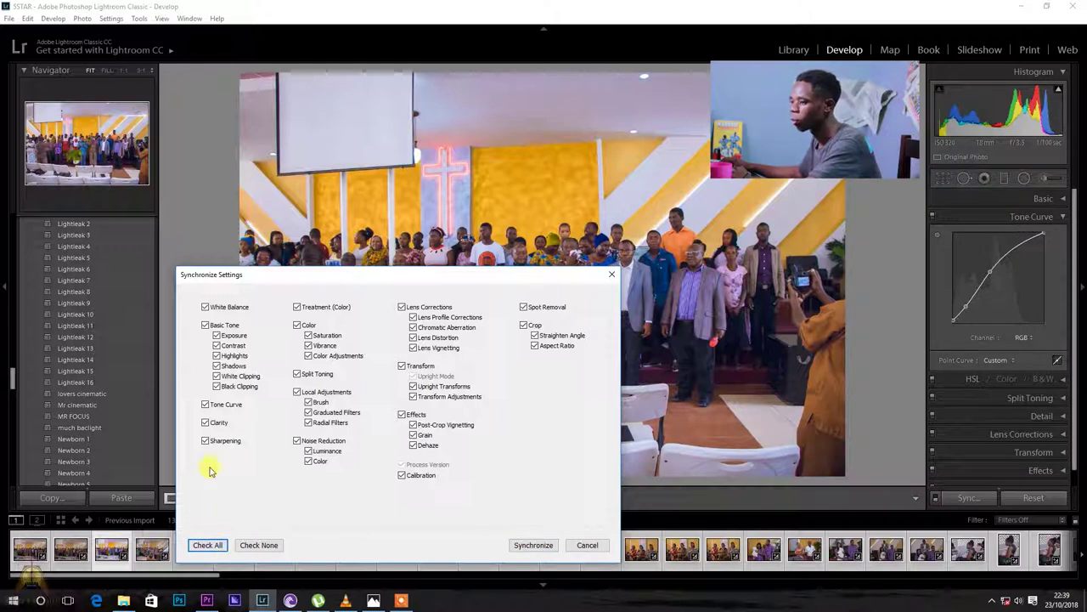
pyautogui.click(205, 325)
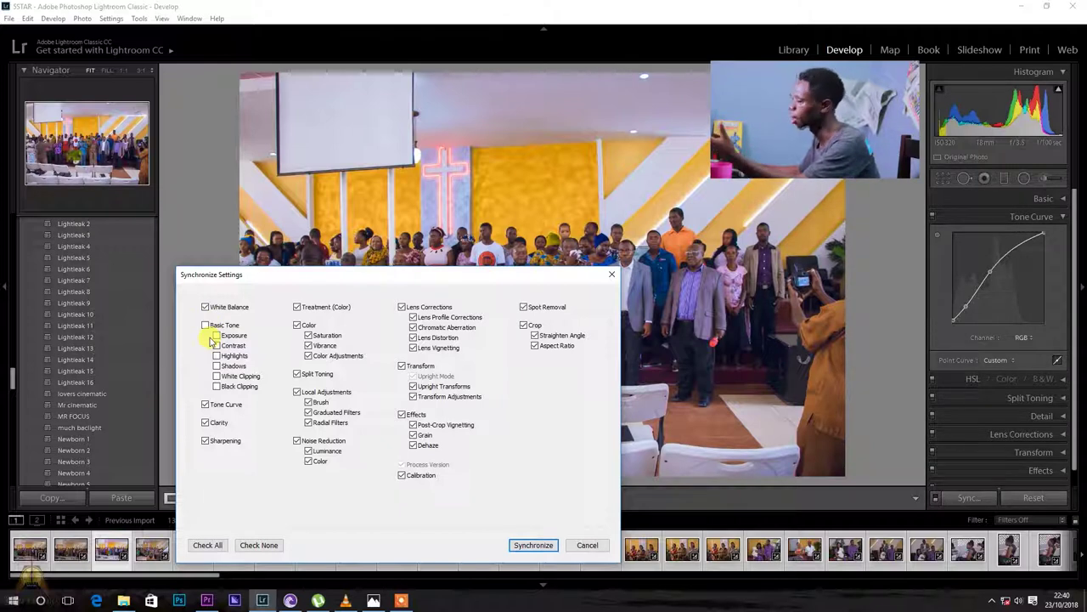
pyautogui.click(214, 337)
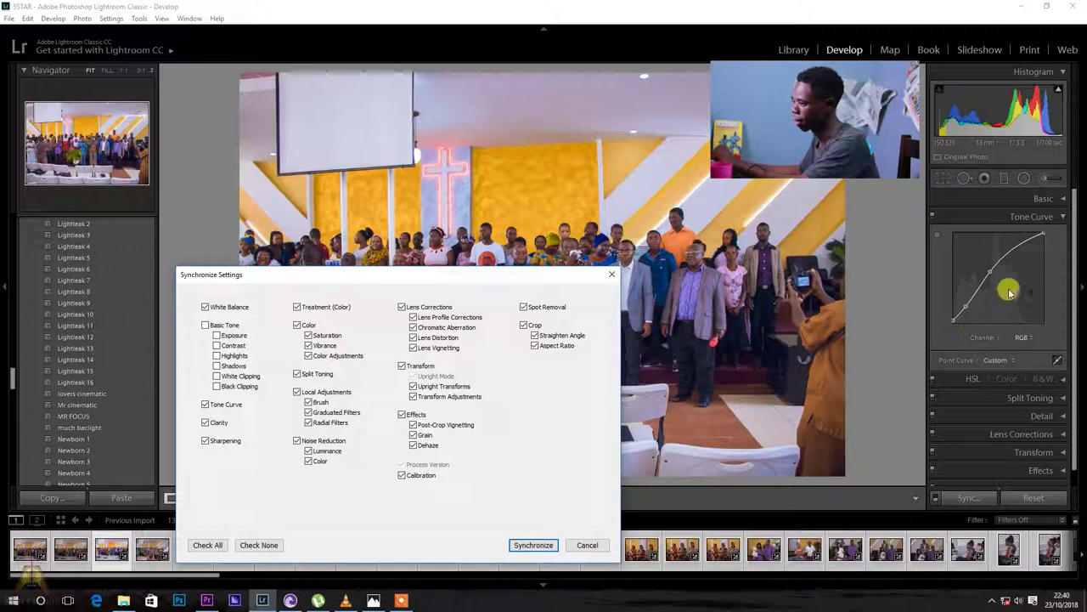
pyautogui.click(527, 325)
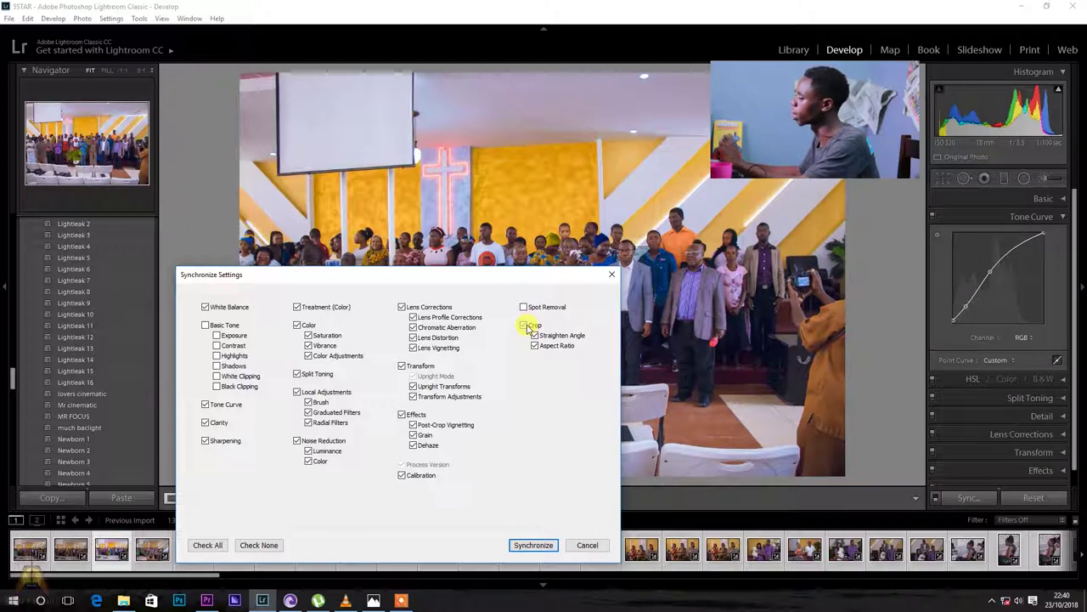
pyautogui.click(533, 335)
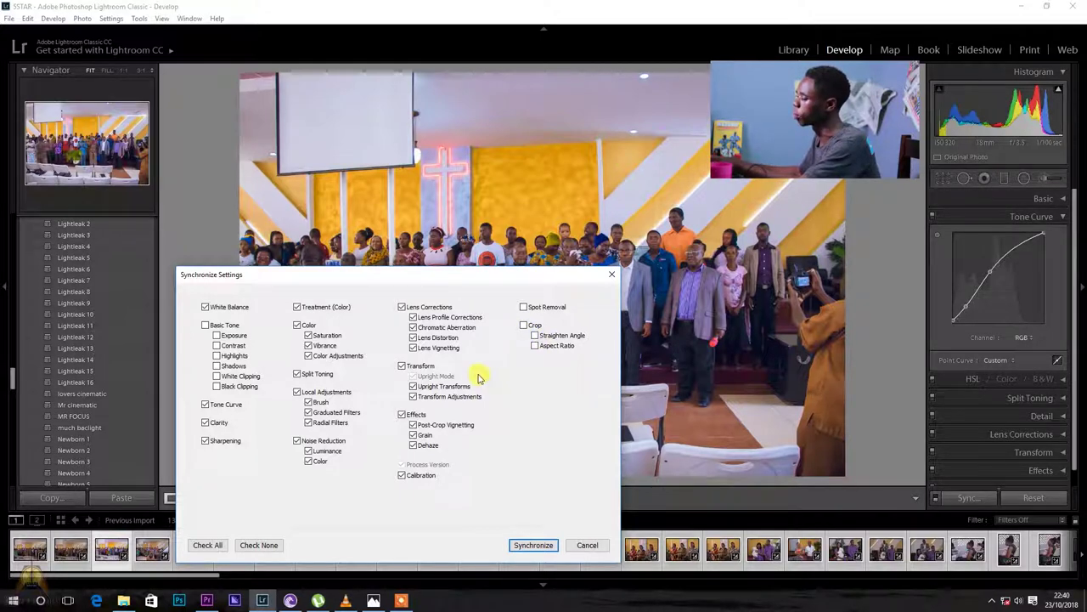
pyautogui.click(533, 545)
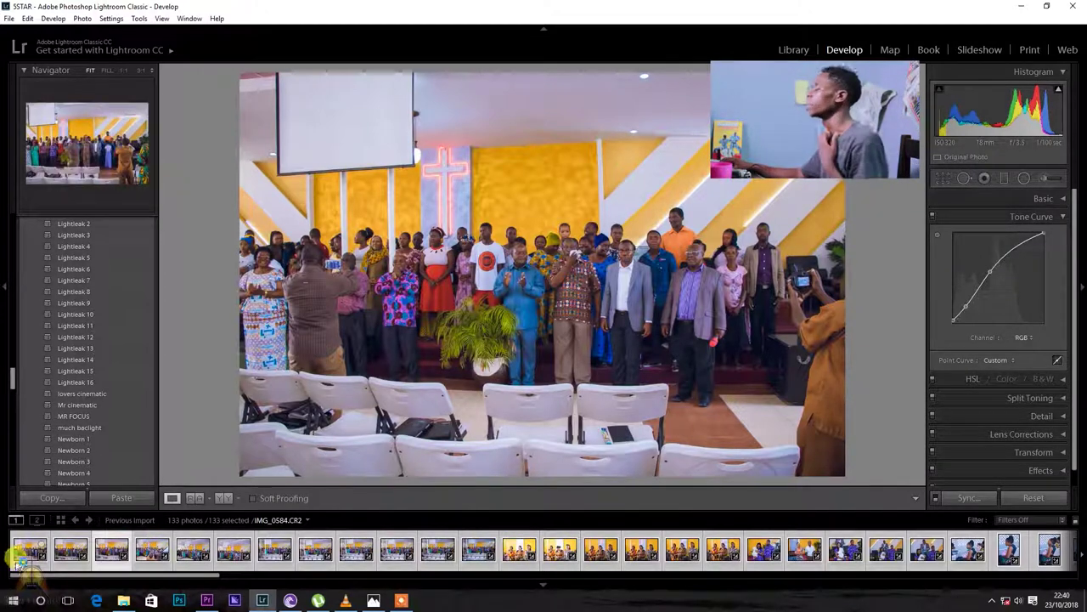
# Step: Select IMG_0584 and raise its tone curve's shadow point slightly
pyautogui.click(23, 554)
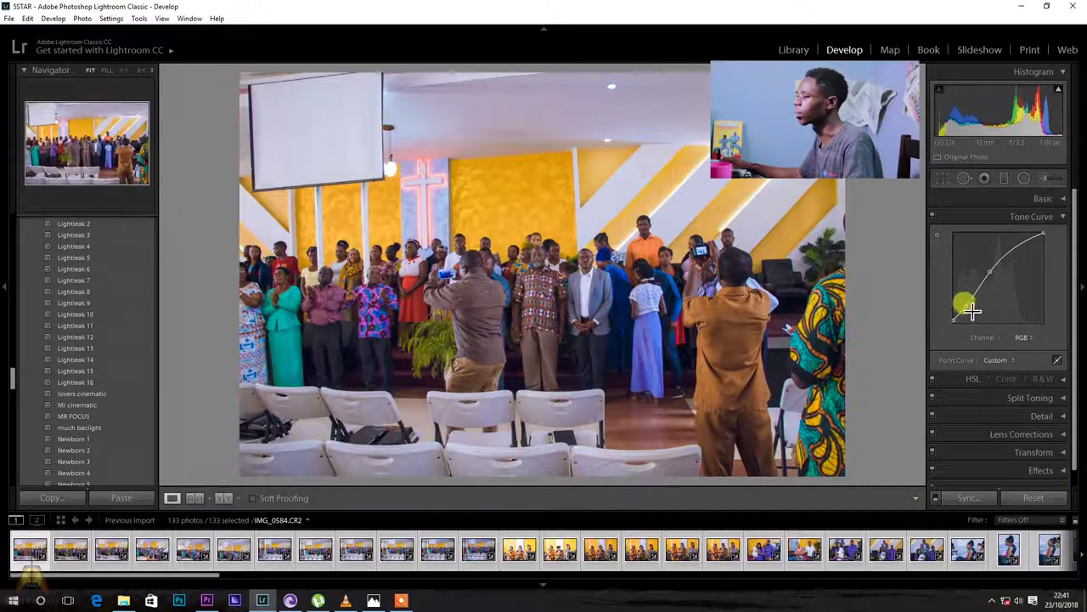
pyautogui.moveTo(965, 310); pyautogui.dragTo(953, 327)
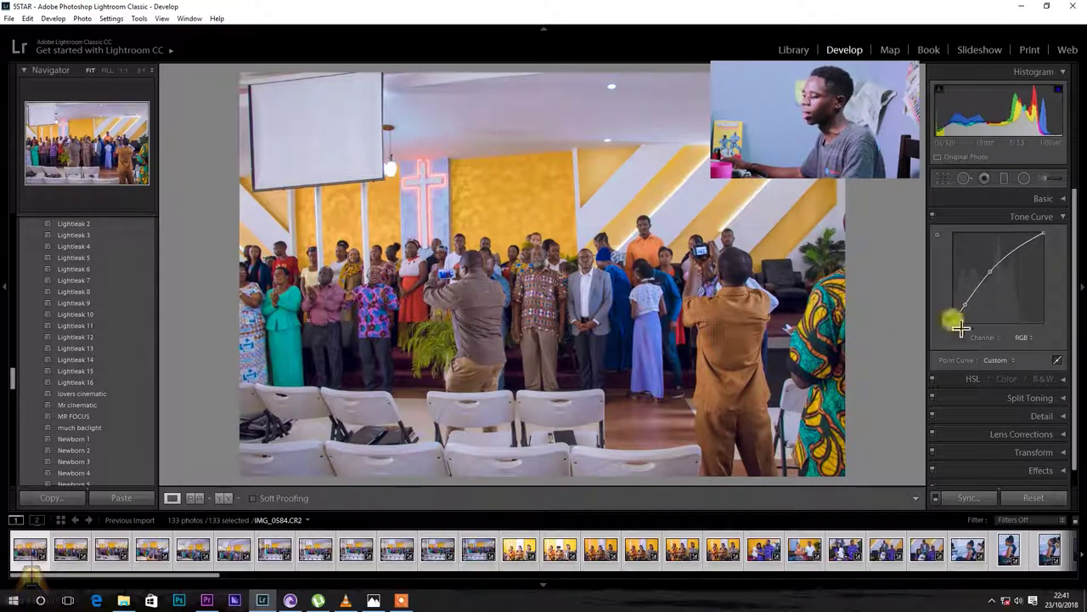
# Step: Flatten the three-women photo's tone curve to darken it and lift the couple photo's midtones
pyautogui.click(519, 551)
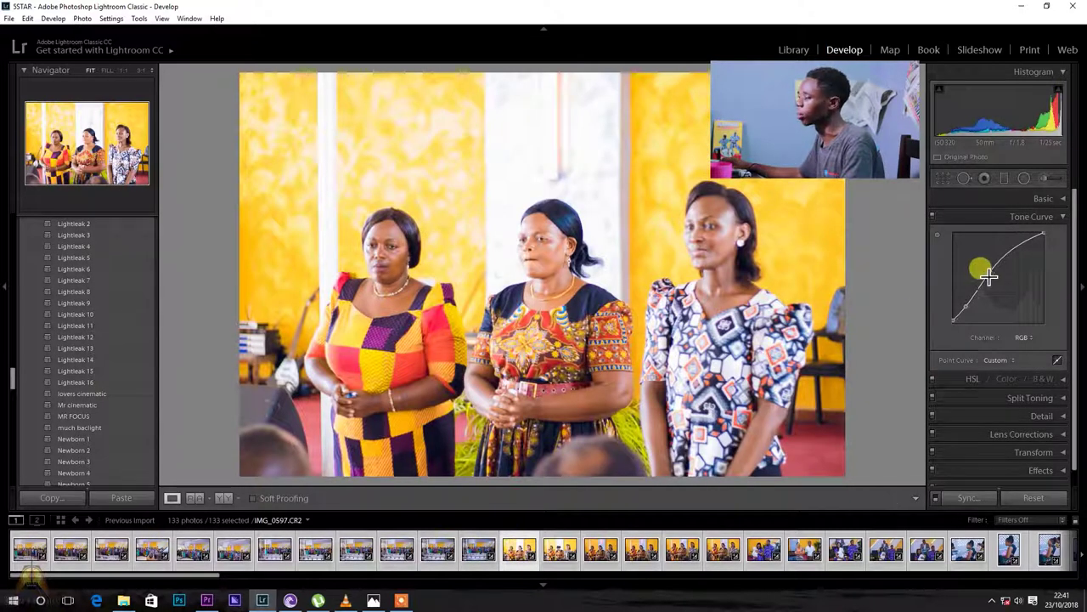
pyautogui.moveTo(990, 270); pyautogui.dragTo(824, 503)
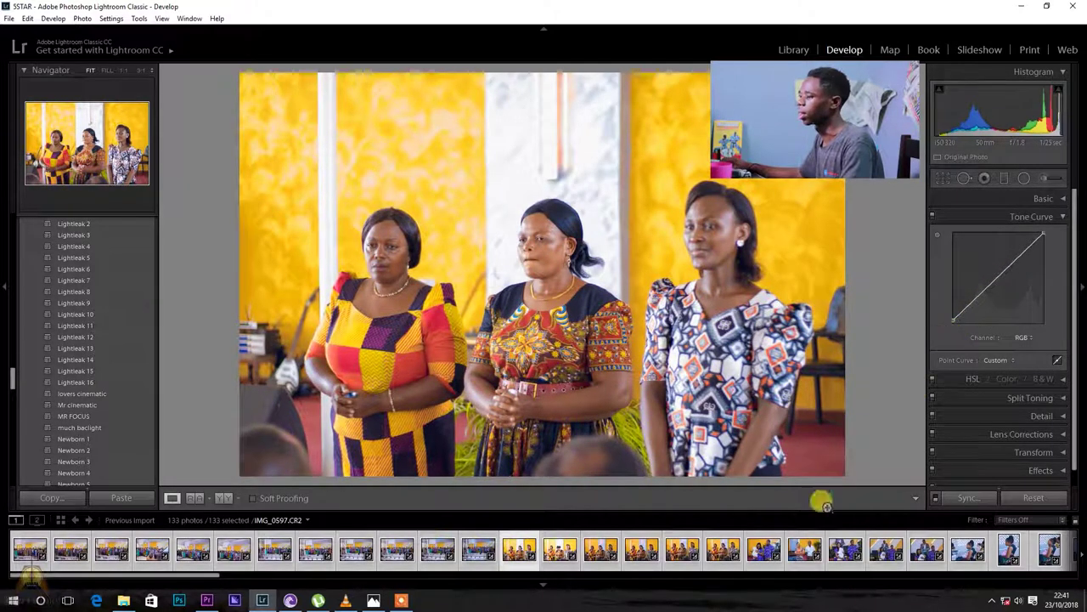
pyautogui.click(759, 542)
pyautogui.moveTo(951, 293); pyautogui.dragTo(992, 271)
# Step: Review the synced look on the girl in orange, woman in red, older man and man in white
pyautogui.scroll(-5, 807, 548)
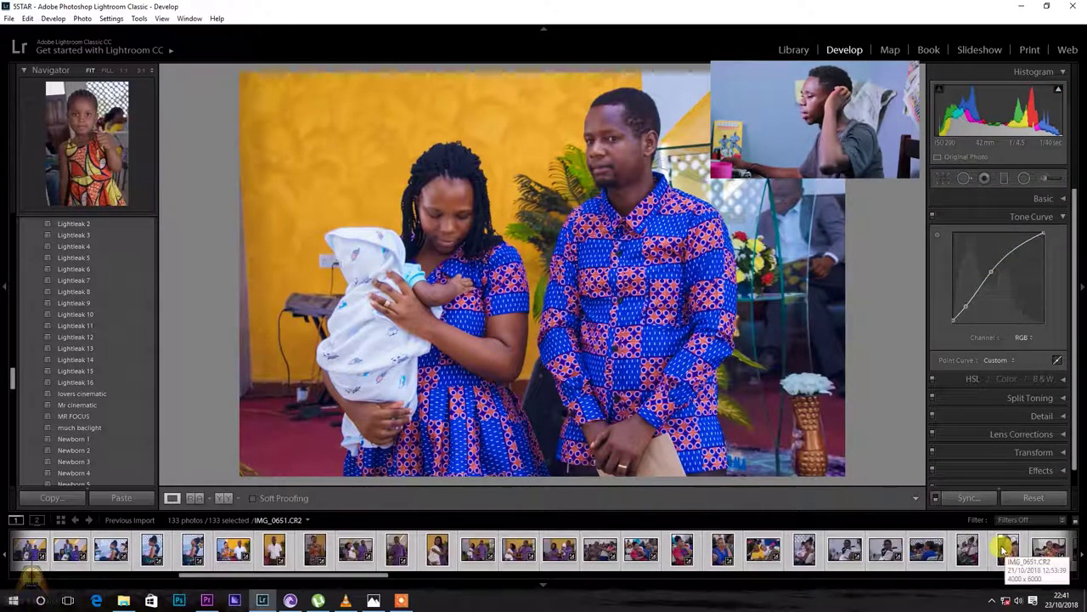
pyautogui.click(900, 563)
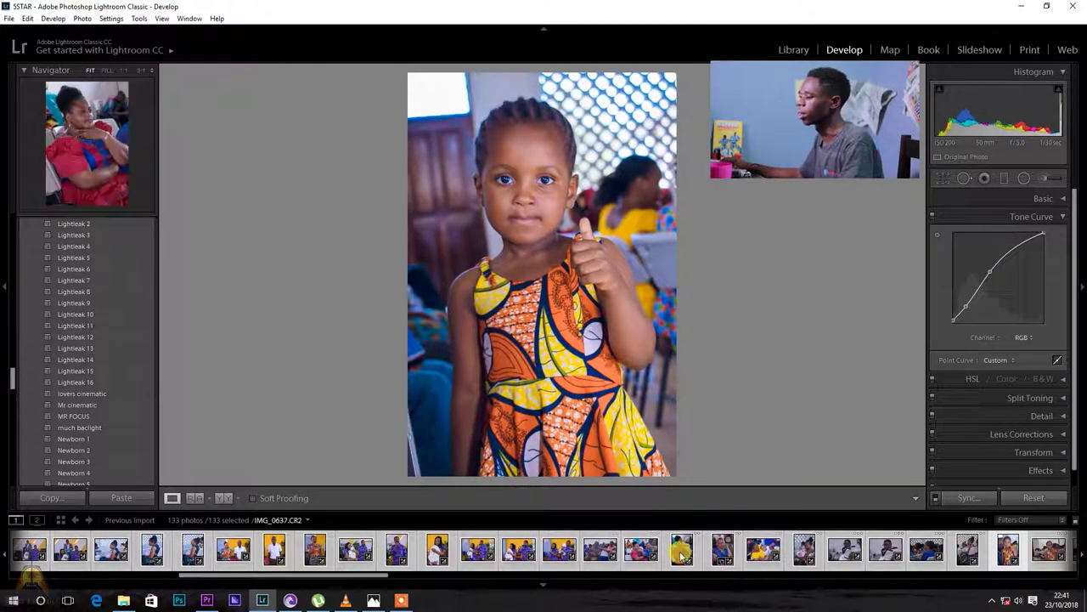
pyautogui.click(682, 552)
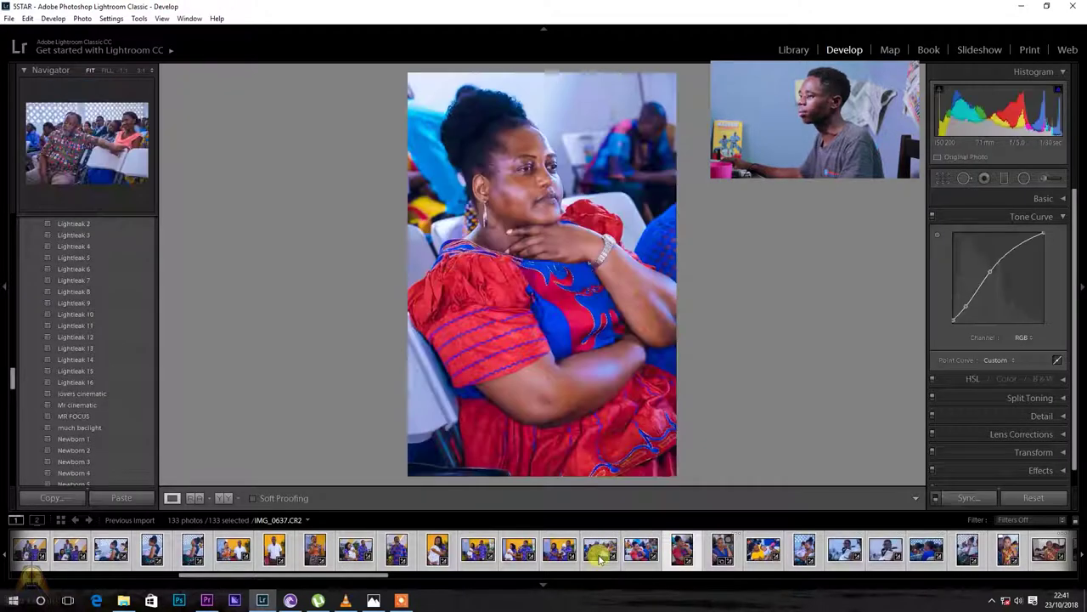
pyautogui.click(600, 552)
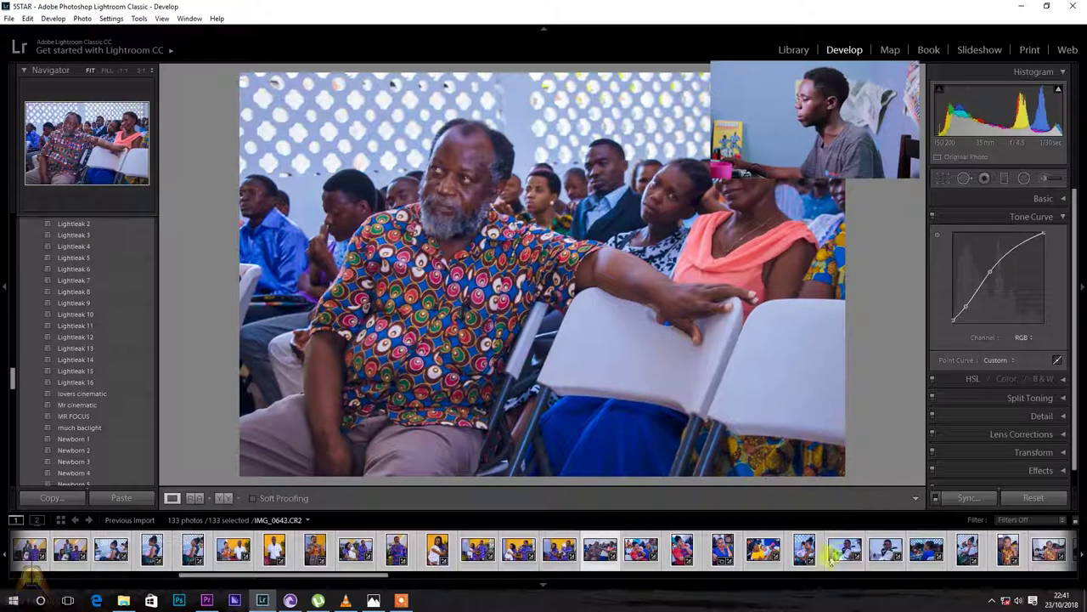
pyautogui.click(838, 554)
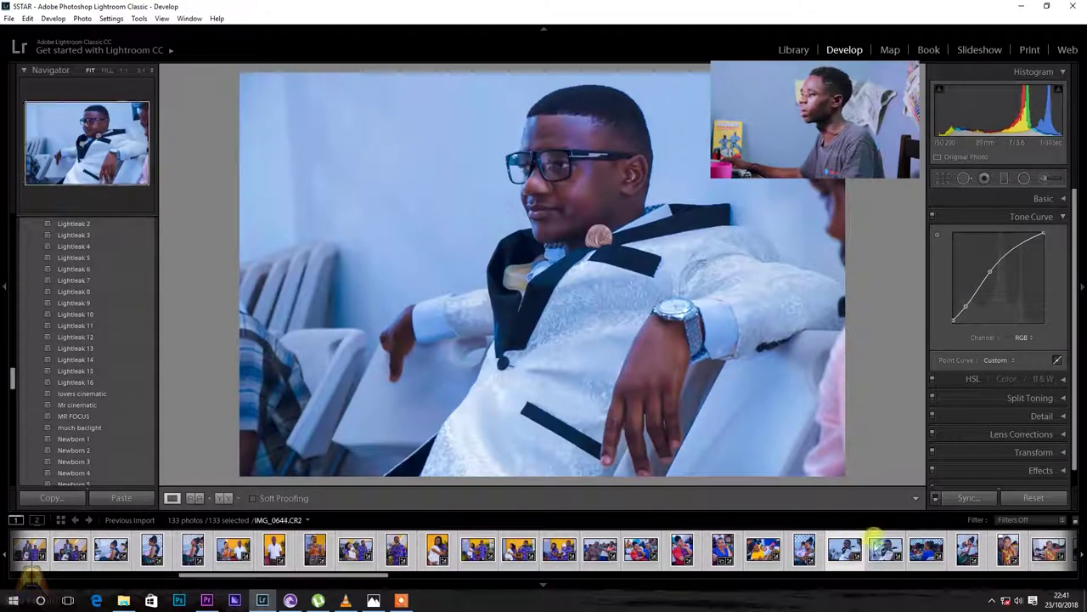
pyautogui.scroll(-5, 927, 553)
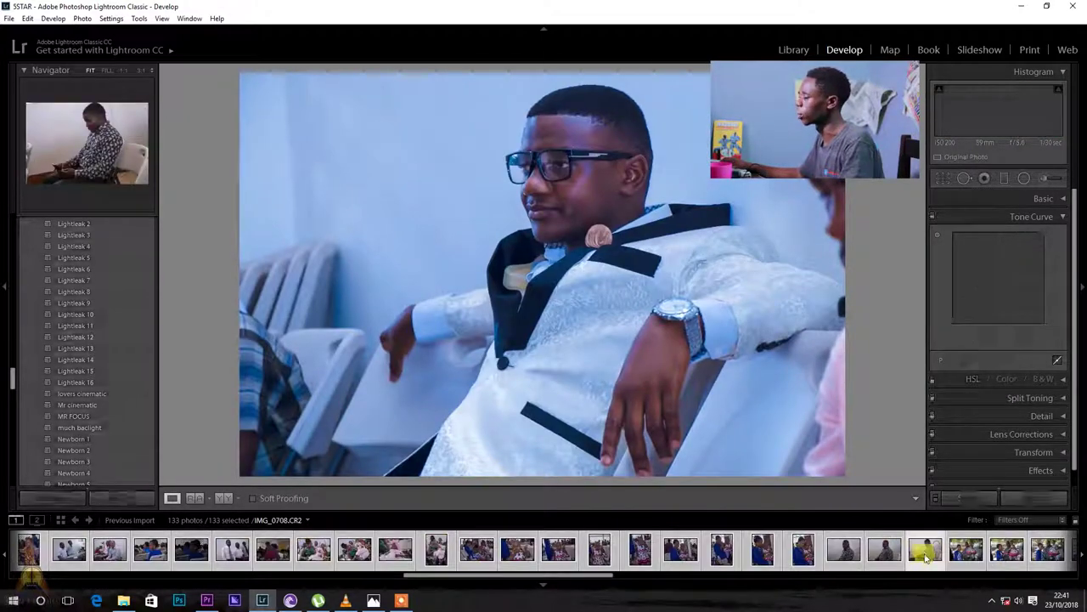
# Step: Raise IMG_0706's tone curve by lifting the shadow point and setting the midpoint to 42.0/56.5%
pyautogui.click(841, 554)
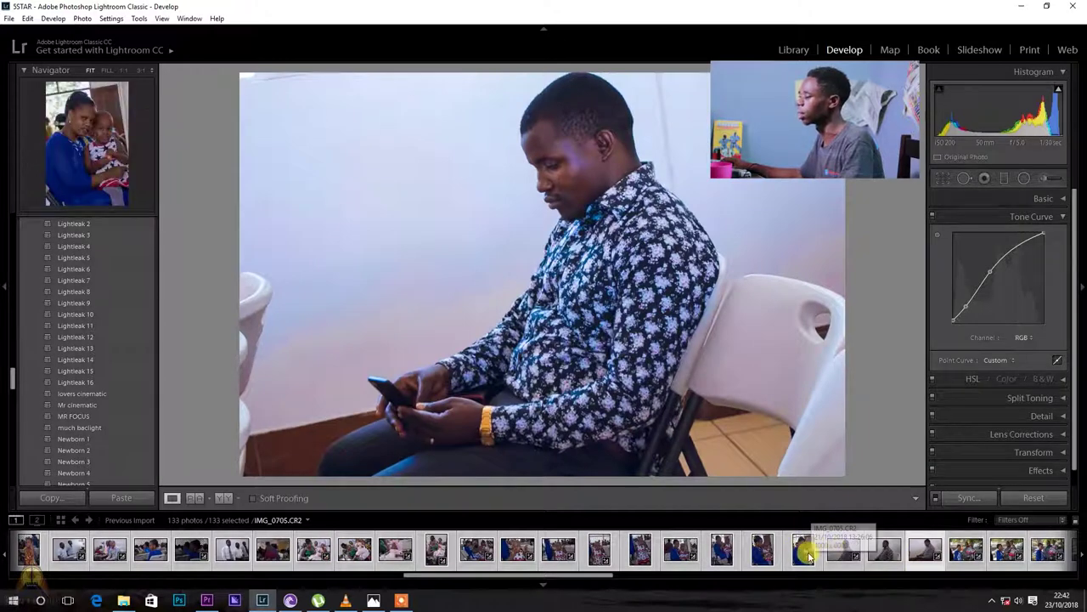
pyautogui.click(866, 553)
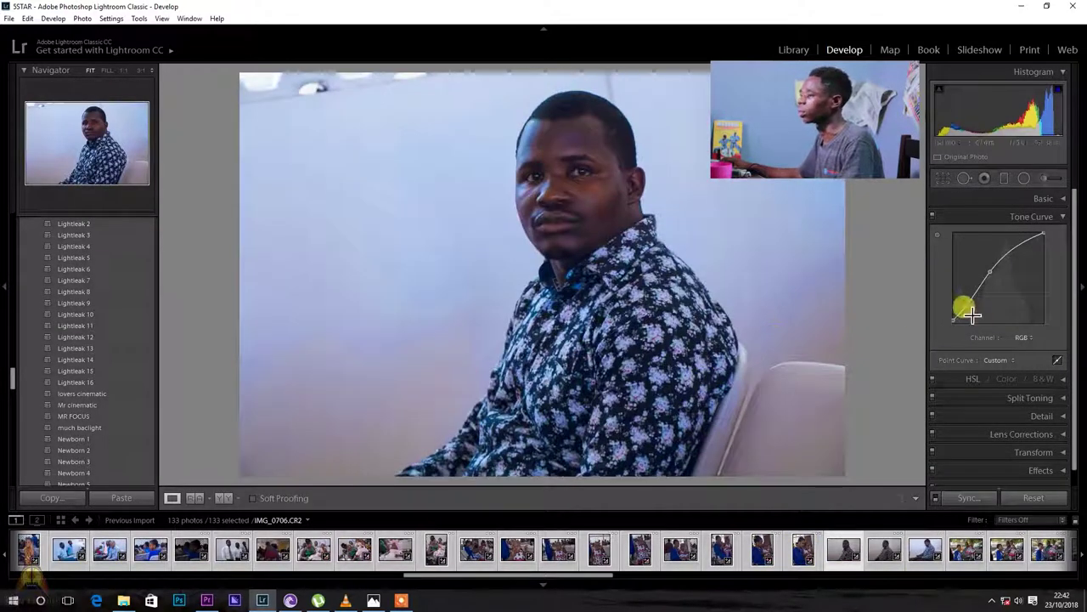
pyautogui.moveTo(966, 306); pyautogui.dragTo(994, 274)
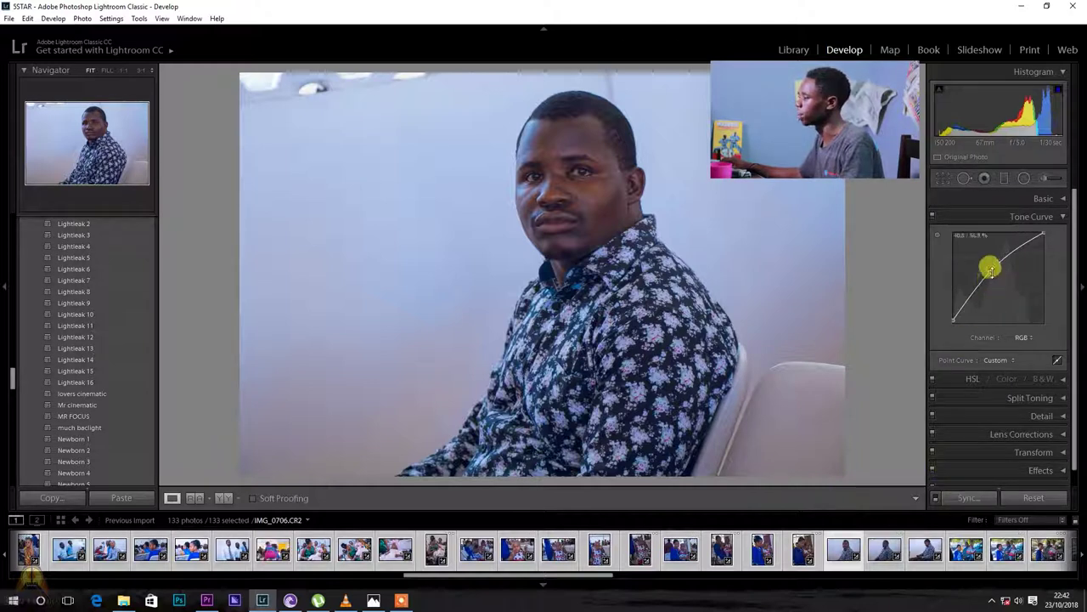
pyautogui.moveTo(990, 270); pyautogui.dragTo(993, 277)
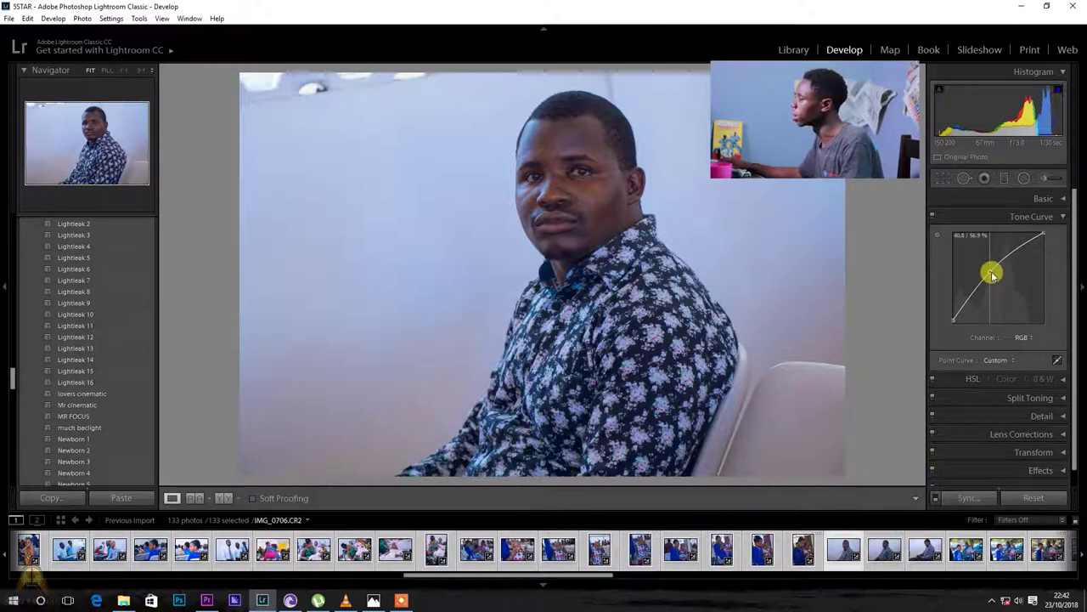
pyautogui.moveTo(993, 276); pyautogui.dragTo(990, 273)
pyautogui.click(971, 500)
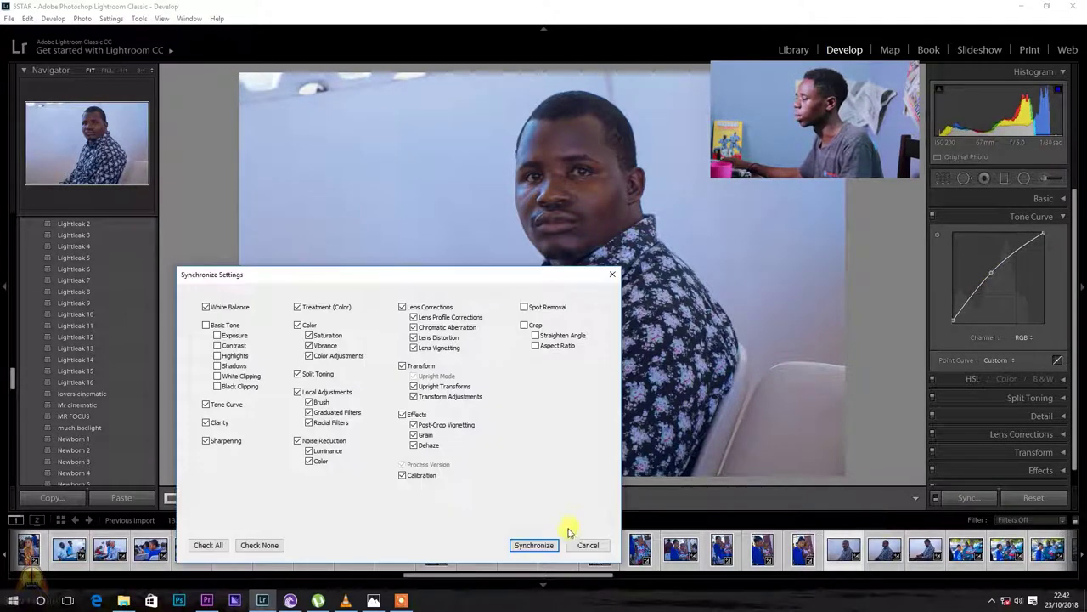
# Step: Synchronize the portrait's settings to all 133 selected photos and check results like IMG_0710
pyautogui.click(544, 545)
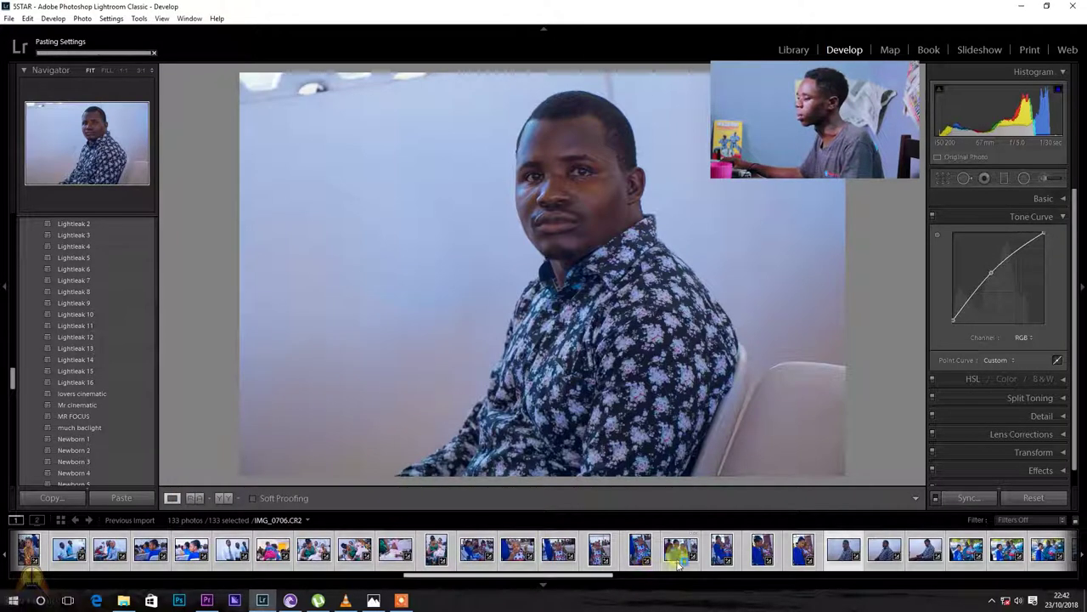
pyautogui.click(769, 557)
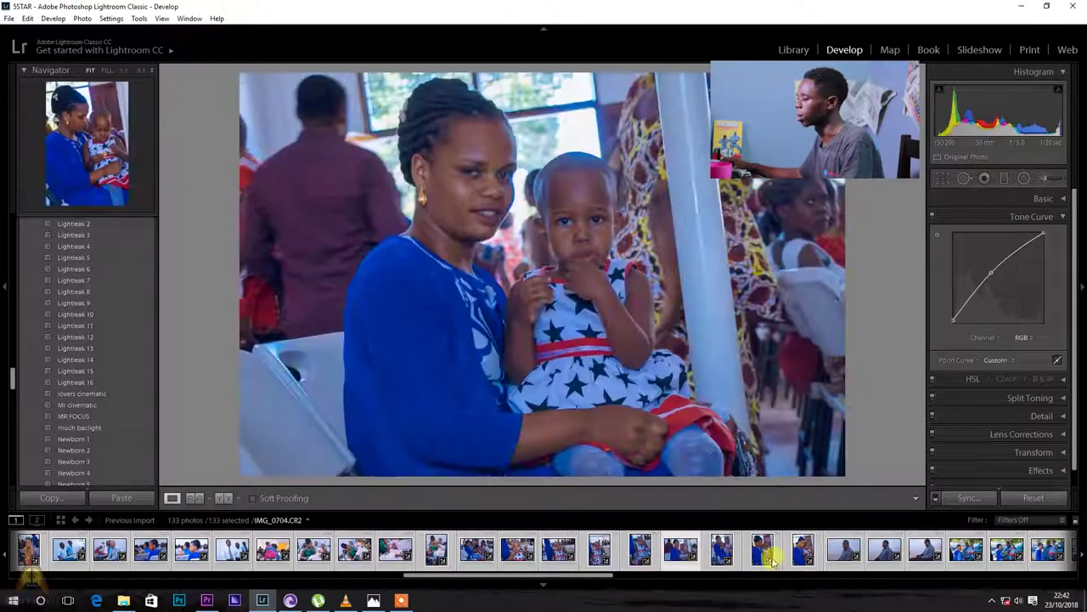
pyautogui.click(962, 553)
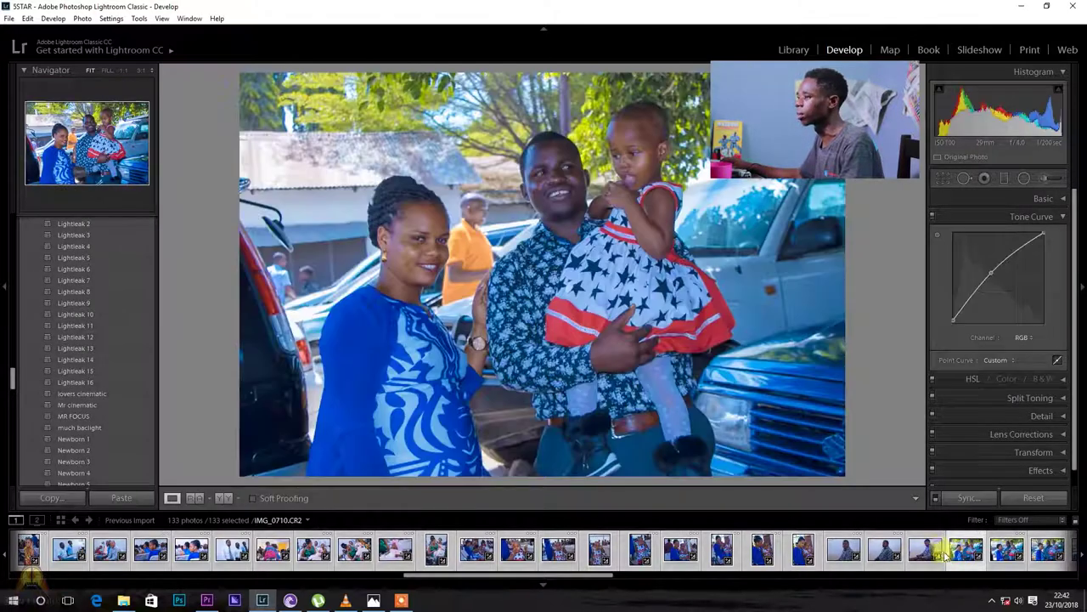
pyautogui.click(875, 553)
pyautogui.scroll(-3, 874, 553)
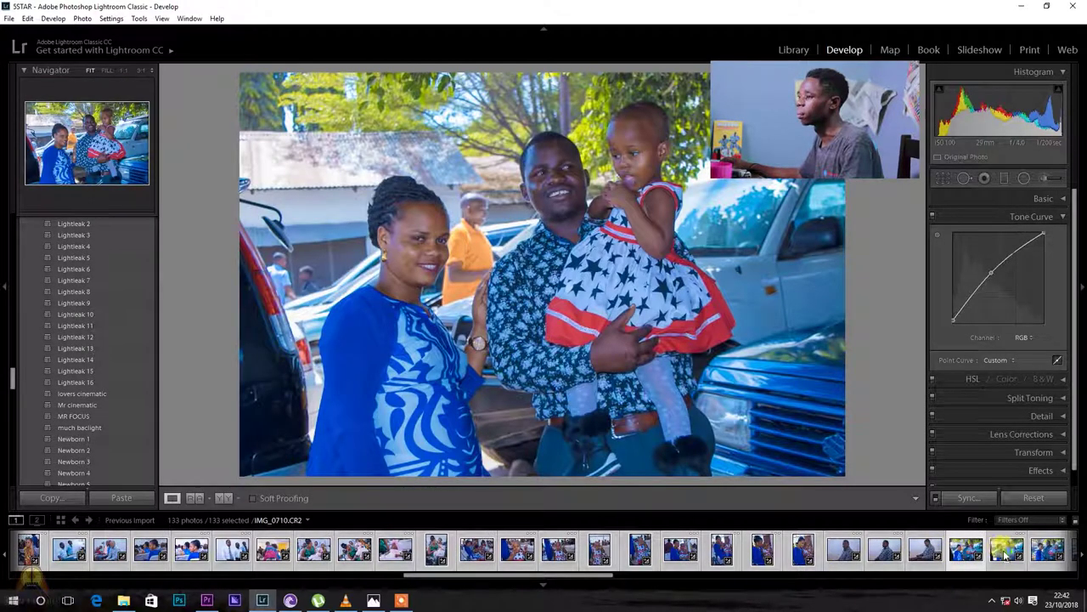
# Step: Review the synced IMG_0711, IMG_0731, IMG_0737 and the dark IMG_0738 and IMG_0739
pyautogui.click(968, 553)
pyautogui.click(965, 552)
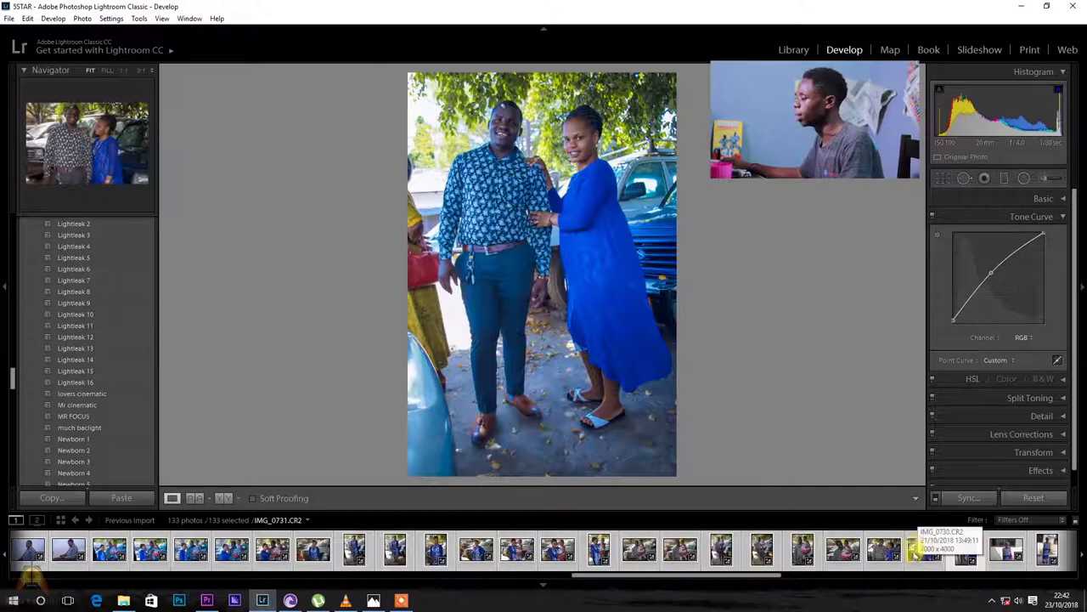
pyautogui.click(935, 552)
pyautogui.scroll(-2, 943, 559)
pyautogui.scroll(-3, 926, 553)
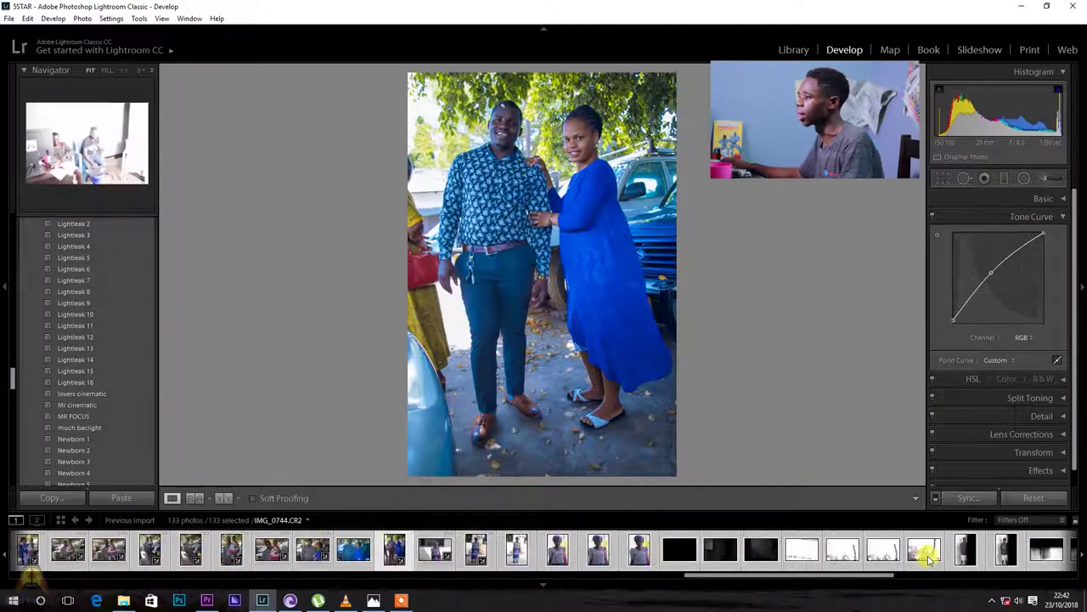
pyautogui.click(678, 553)
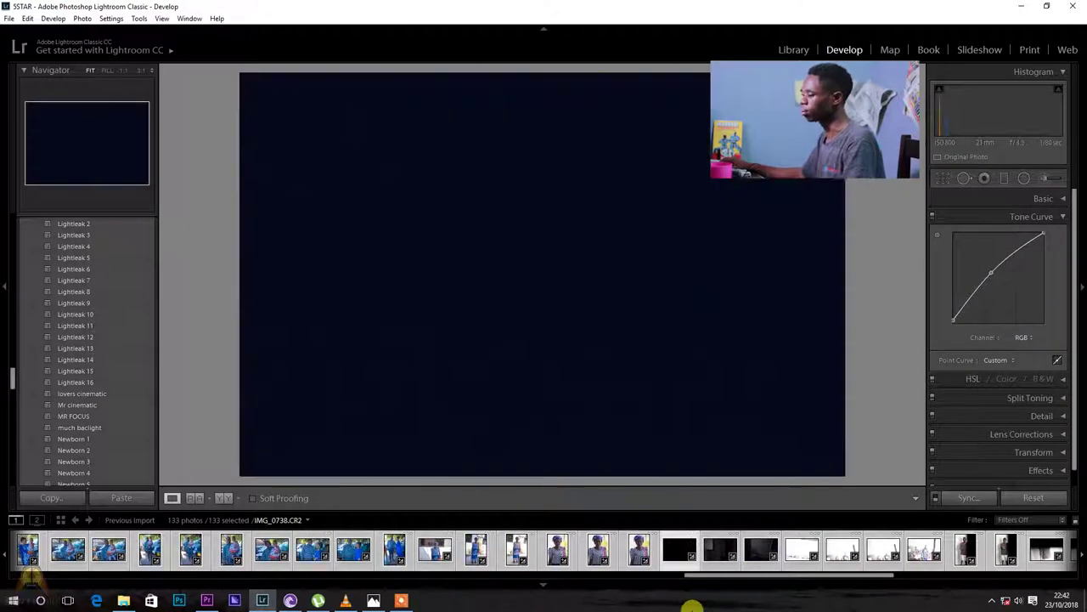
pyautogui.click(720, 553)
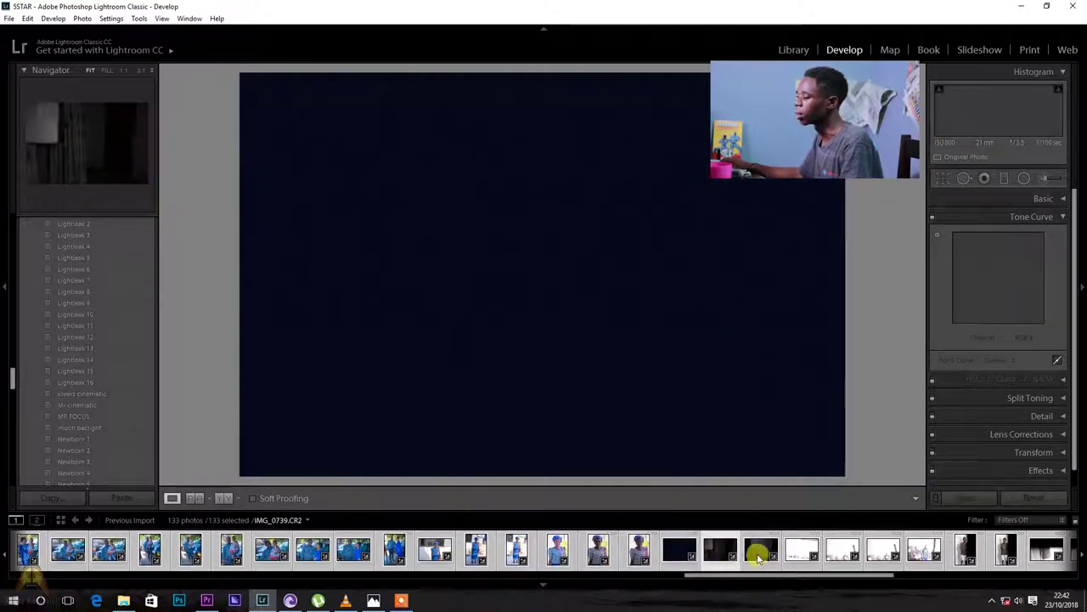
pyautogui.scroll(-10, 765, 553)
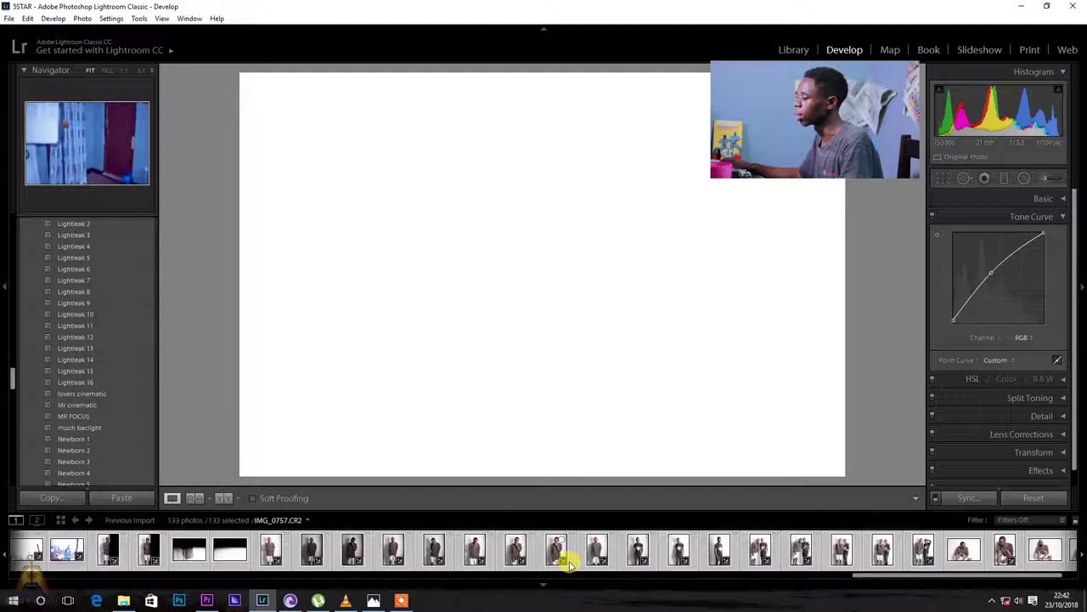
# Step: On IMG_0749, reset the white balance Temp from 4386 to 5182 in the Basic panel
pyautogui.click(269, 551)
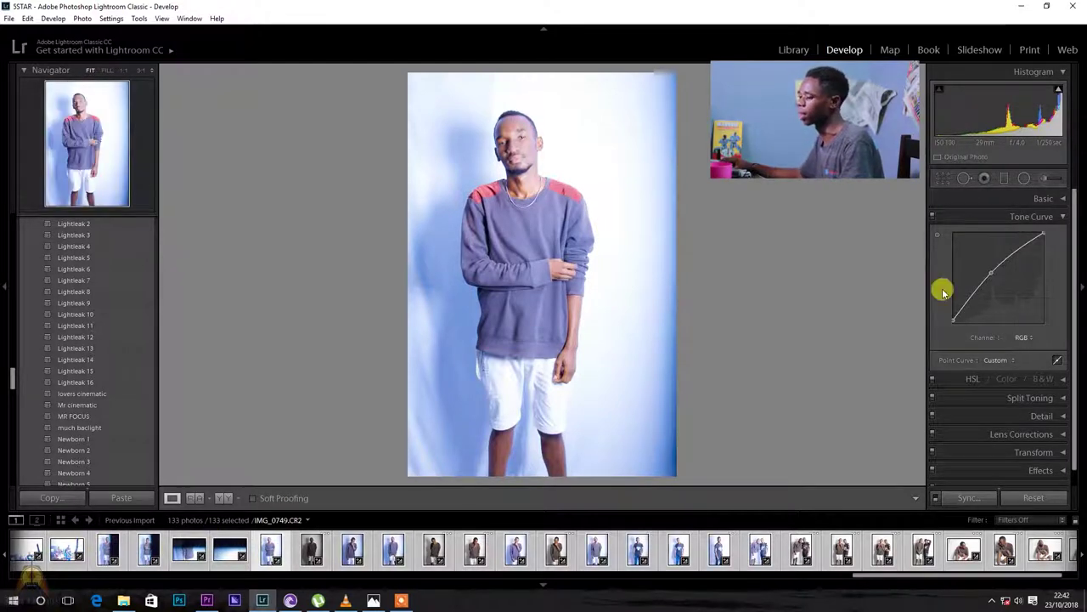
pyautogui.click(990, 216)
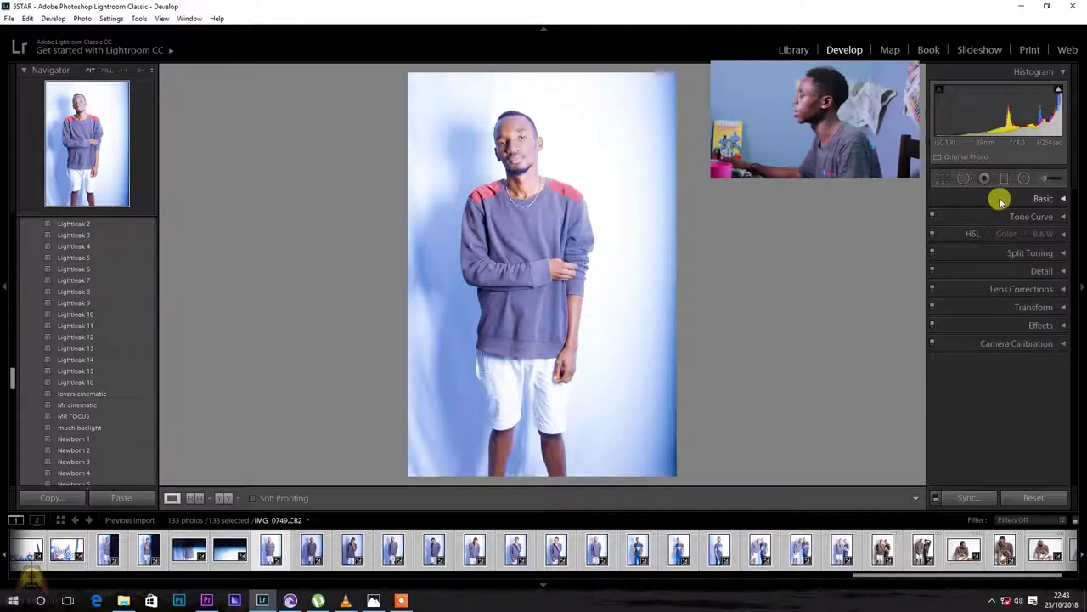
pyautogui.click(998, 202)
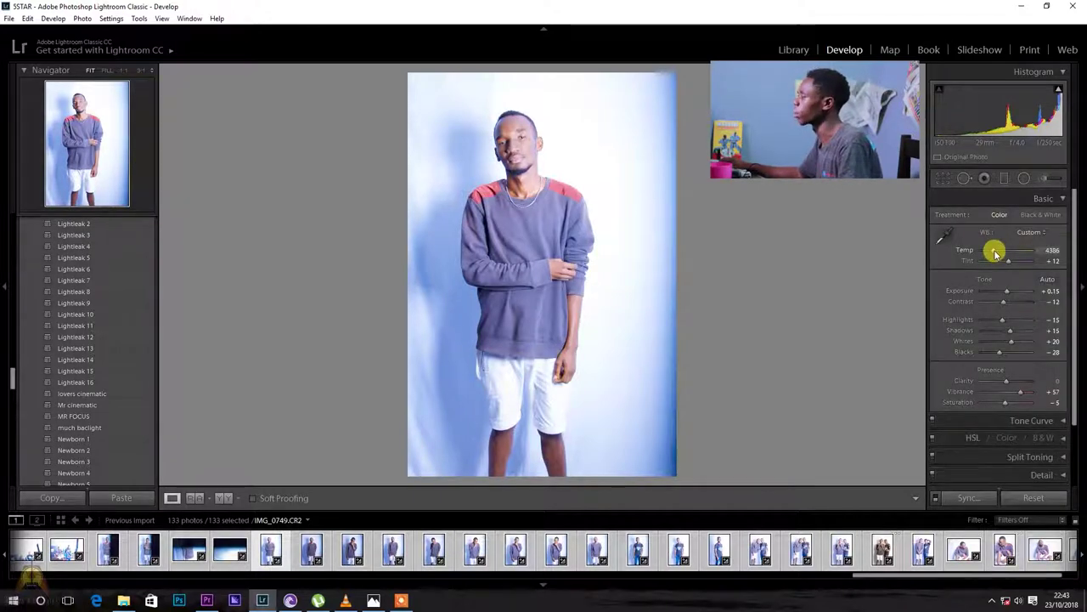
pyautogui.doubleClick(996, 253)
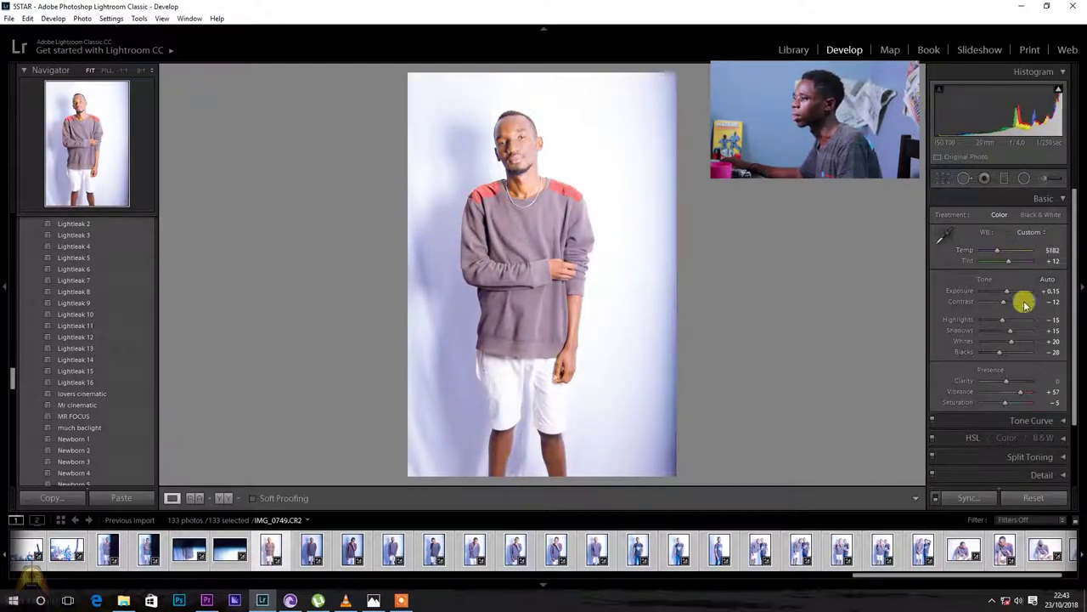
pyautogui.moveTo(1069, 348); pyautogui.dragTo(1078, 415)
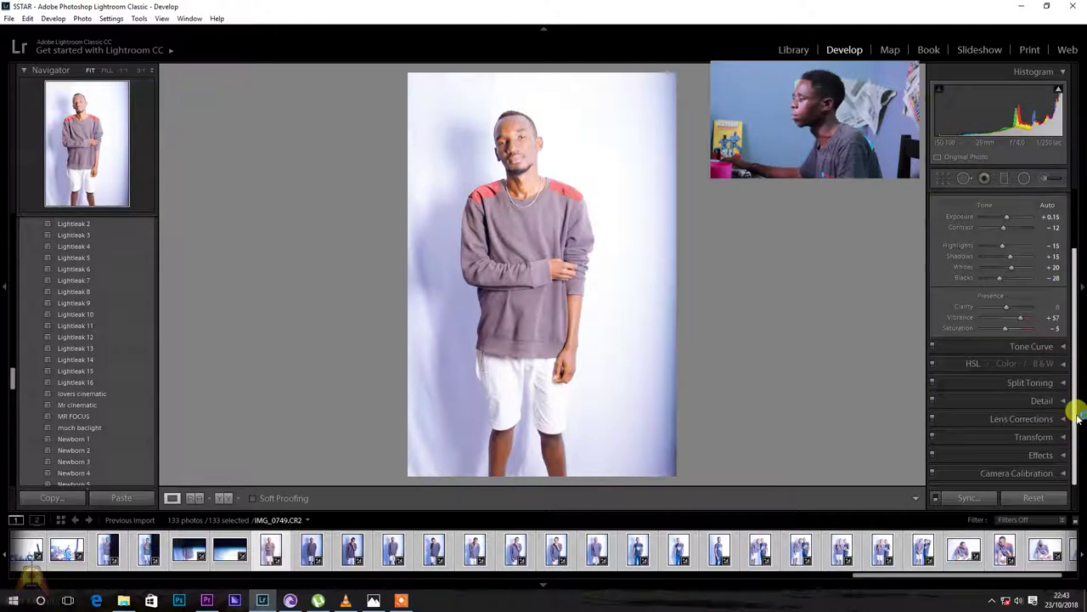
# Step: Reshape IMG_0749's tone curve into a gentle near-linear curve by raising its shadow points
pyautogui.click(992, 347)
pyautogui.moveTo(973, 414); pyautogui.dragTo(1002, 381)
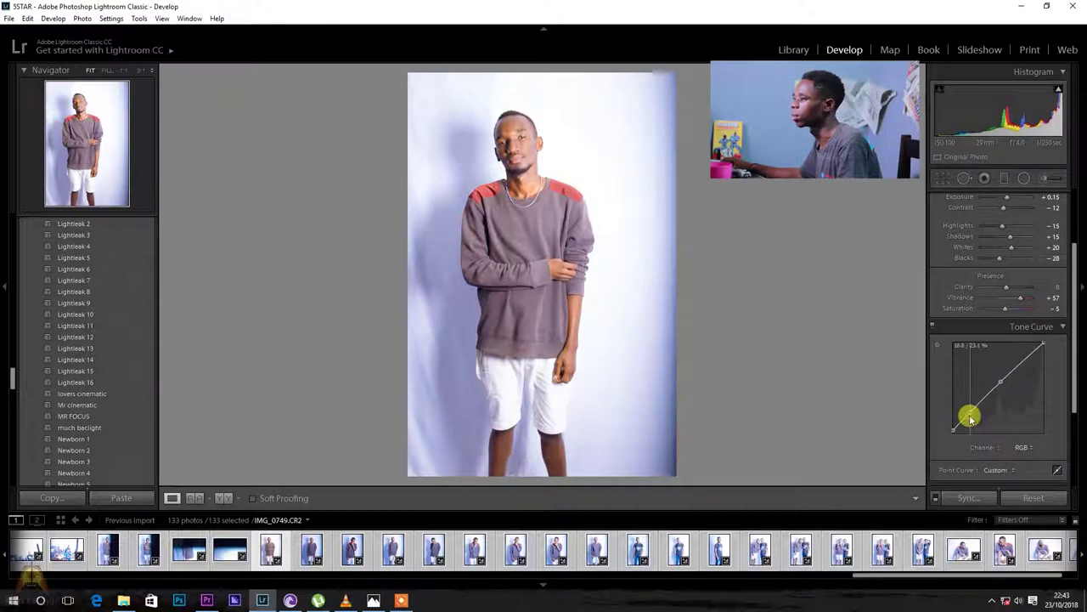
pyautogui.moveTo(972, 418); pyautogui.dragTo(985, 401)
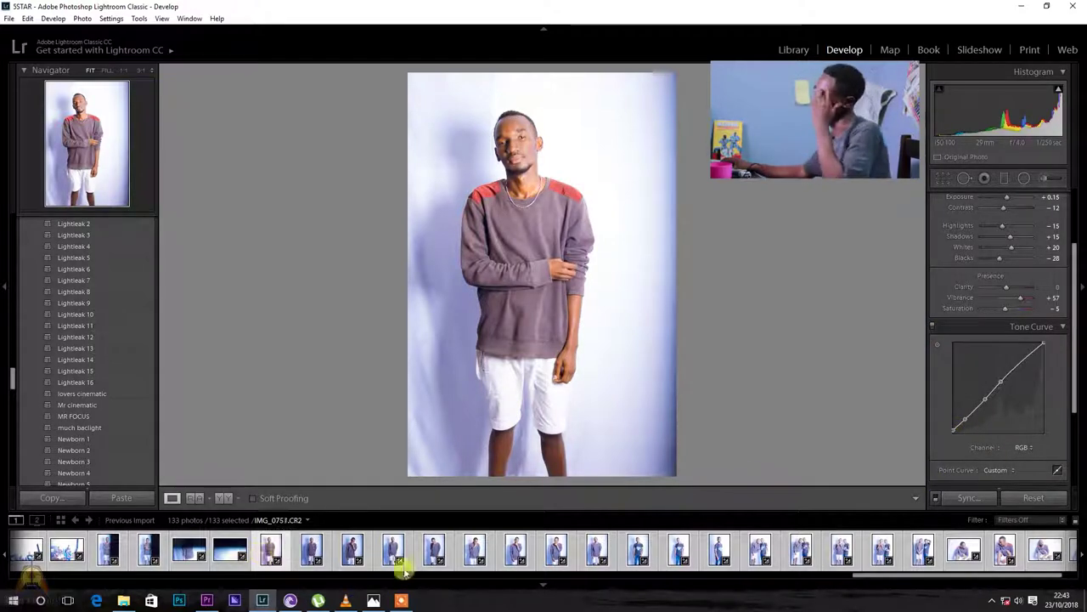
pyautogui.press('ctrl')
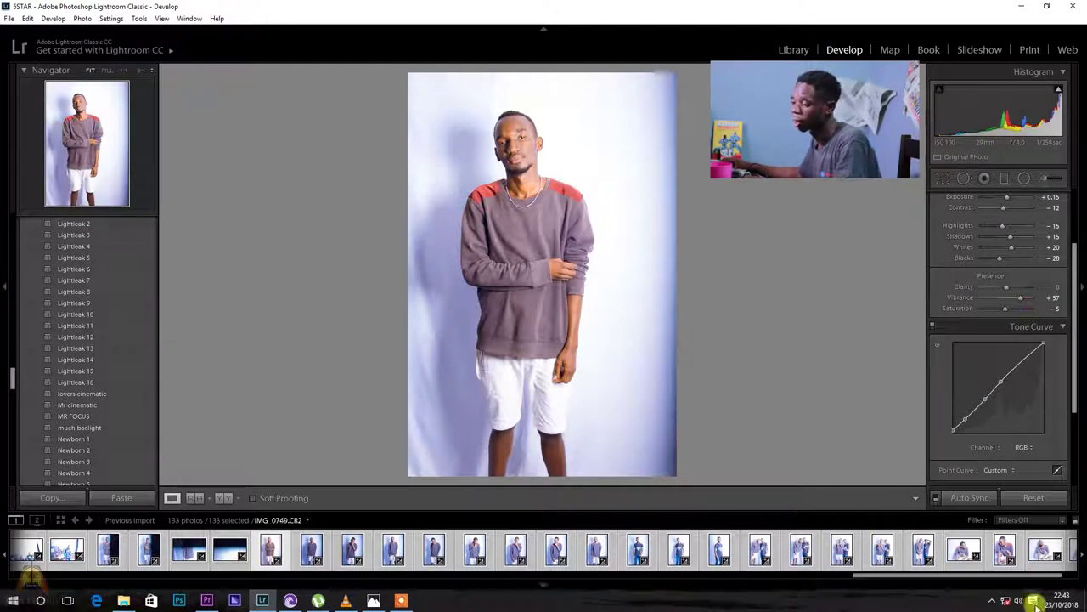
pyautogui.press('shift')
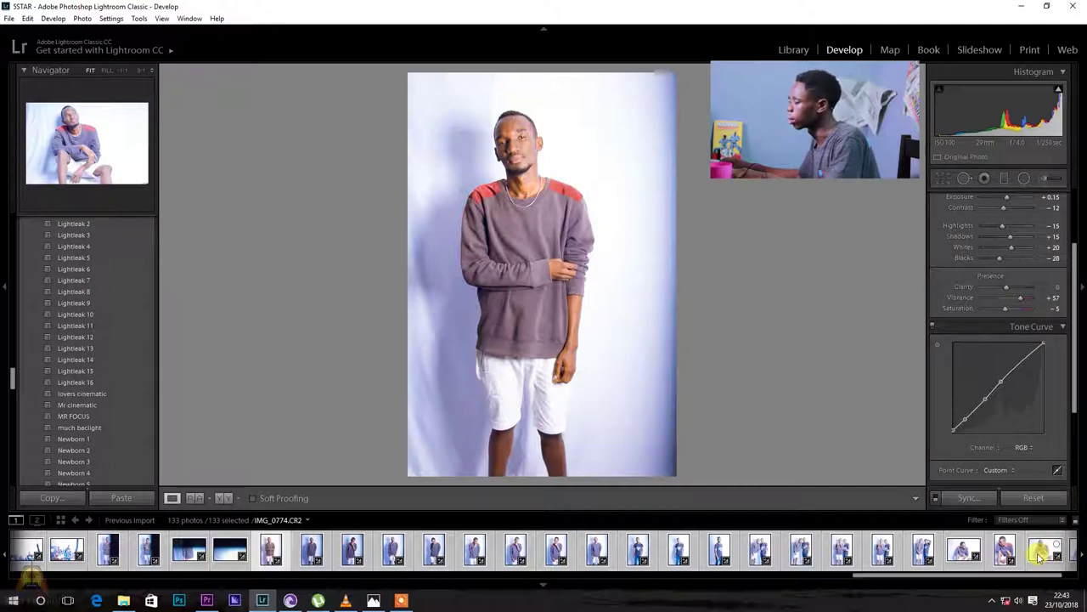
# Step: Select the 22 studio photos through the last thumbnail and synchronize IMG_0749's settings to them
pyautogui.keyDown('shift'); pyautogui.click(1038, 552); pyautogui.keyUp('shift')
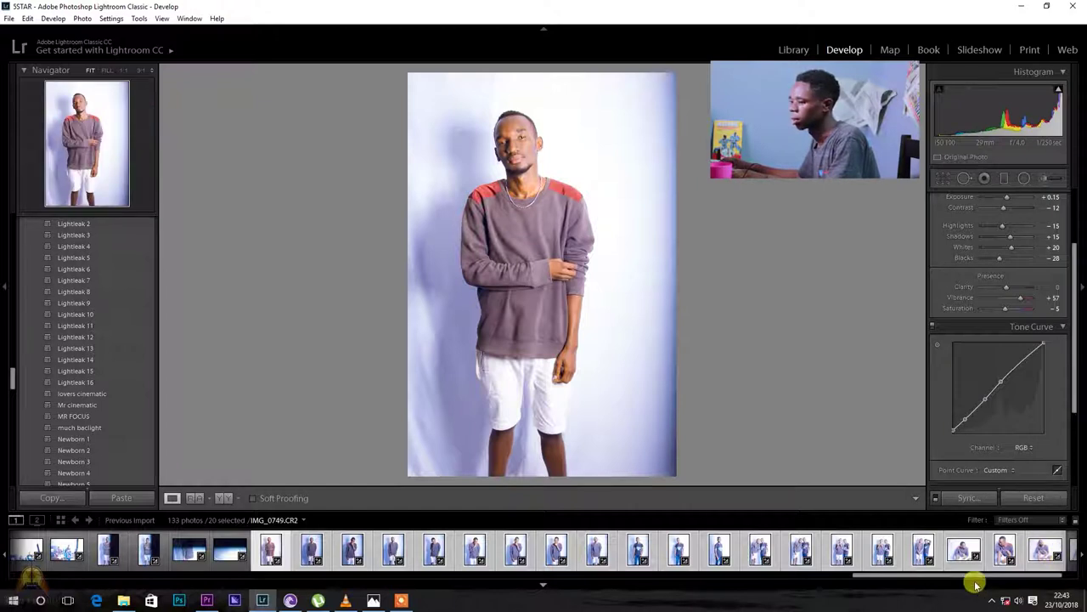
pyautogui.moveTo(978, 577); pyautogui.dragTo(1005, 575)
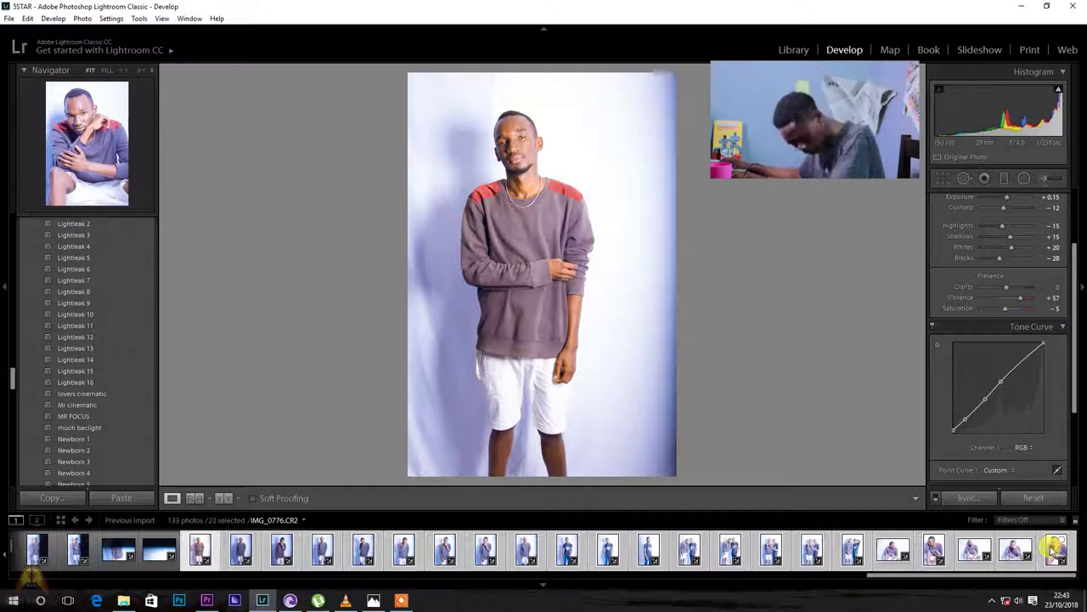
pyautogui.click(968, 498)
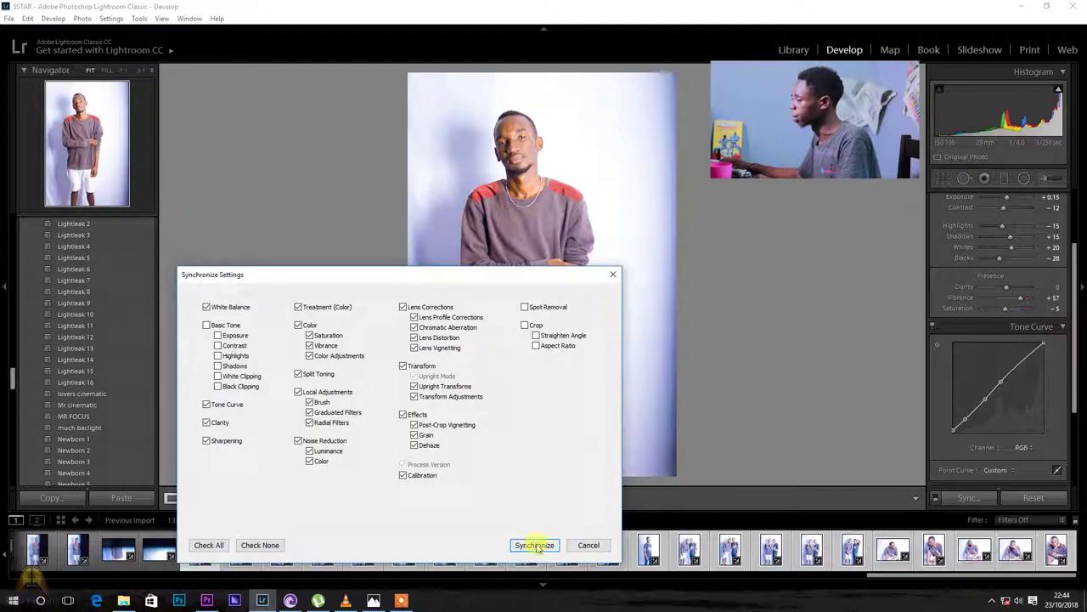
pyautogui.click(536, 545)
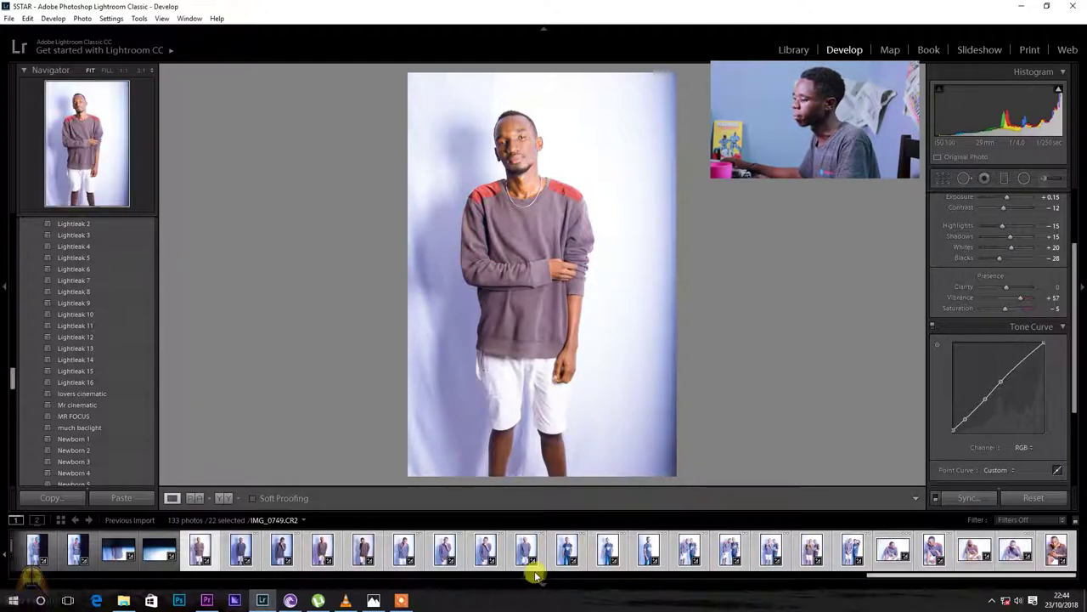
# Step: Check IMG_0756's HSL, Tone Curve and Basic settings, then sync them to the 22 selected photos
pyautogui.click(447, 549)
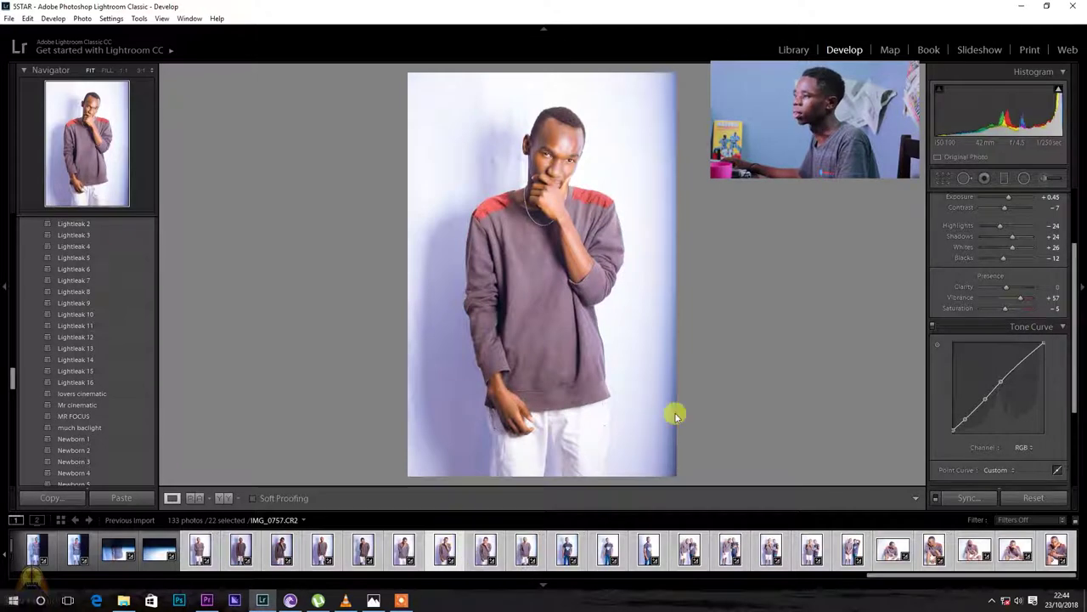
pyautogui.click(961, 329)
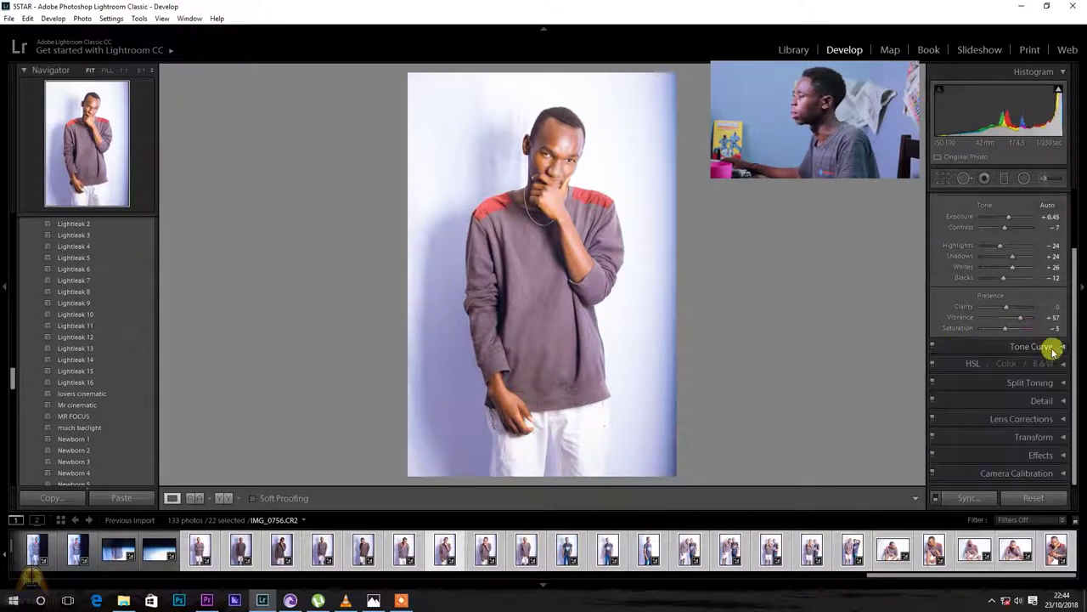
pyautogui.moveTo(1068, 352); pyautogui.dragTo(1074, 289)
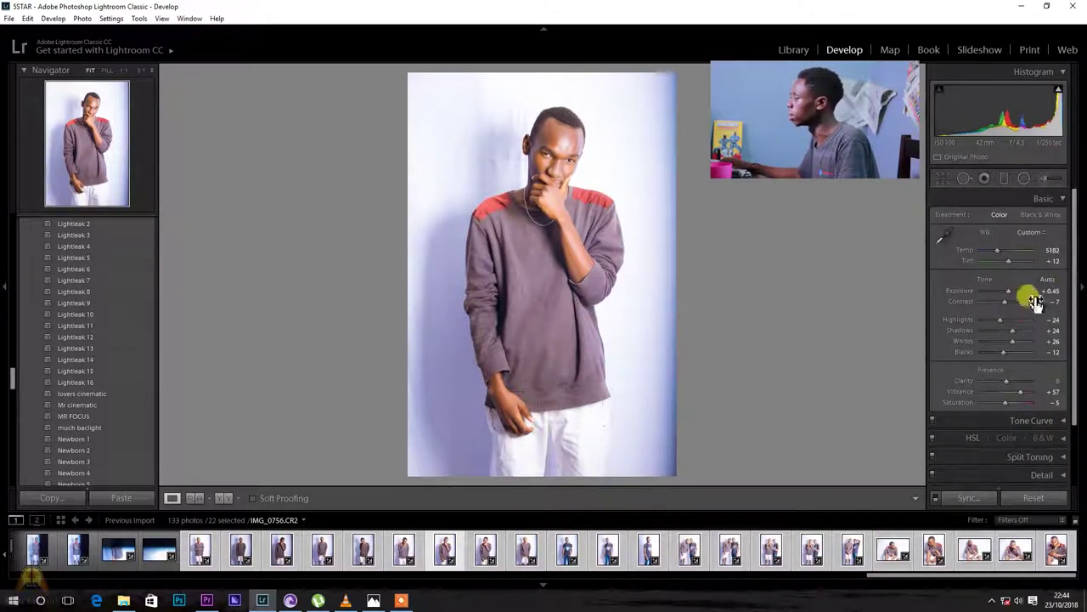
pyautogui.click(968, 204)
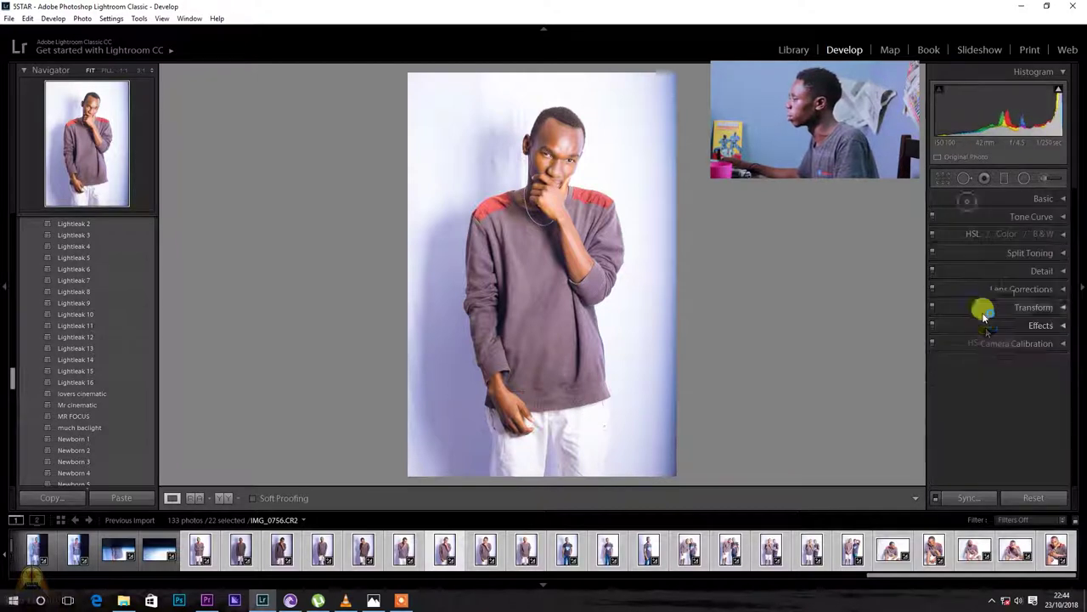
pyautogui.click(973, 235)
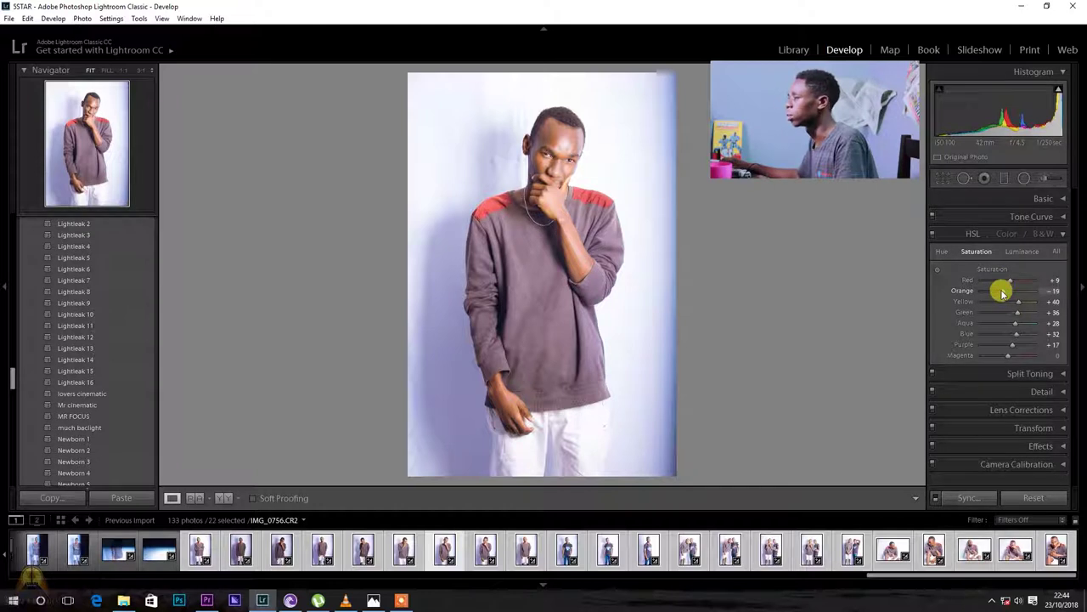
pyautogui.click(978, 214)
pyautogui.click(981, 197)
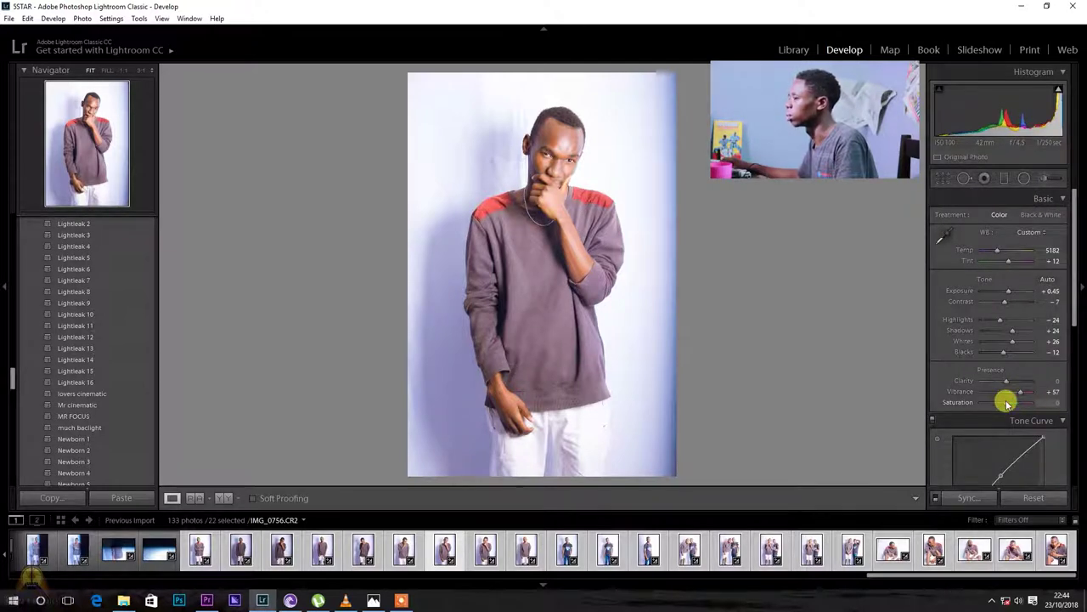
pyautogui.click(960, 498)
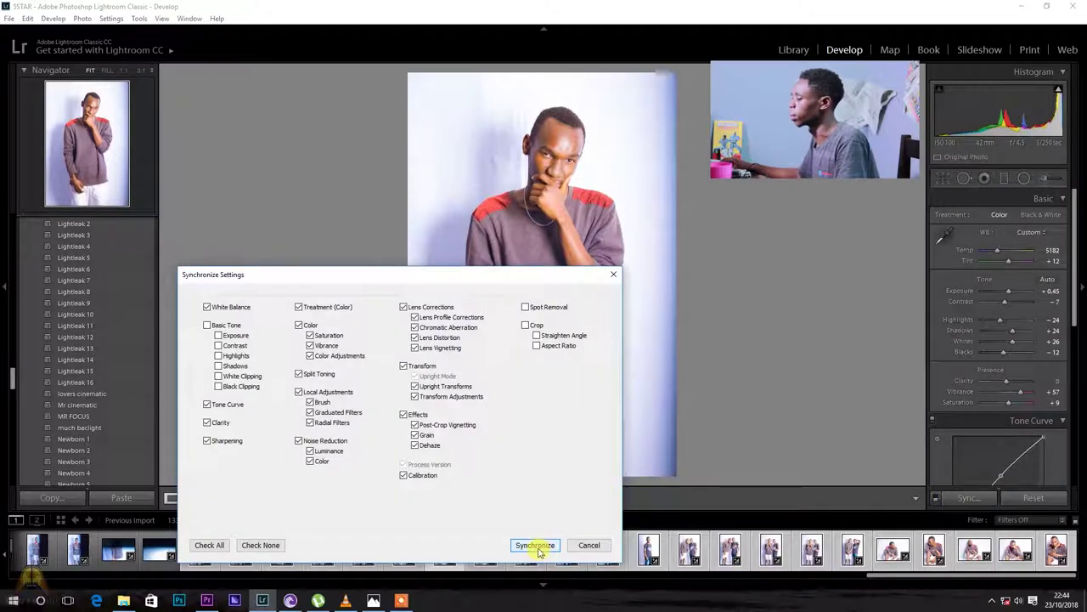
pyautogui.click(535, 547)
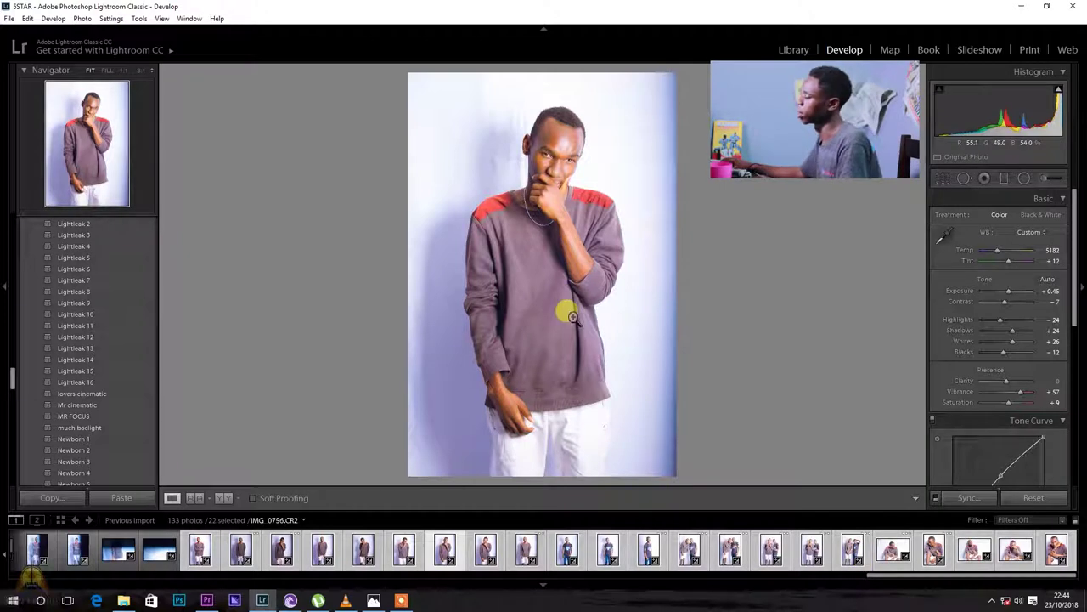
# Step: Show the seated-man portrait IMG_0773 alone and scroll the left panel up to the Presets list
pyautogui.click(772, 551)
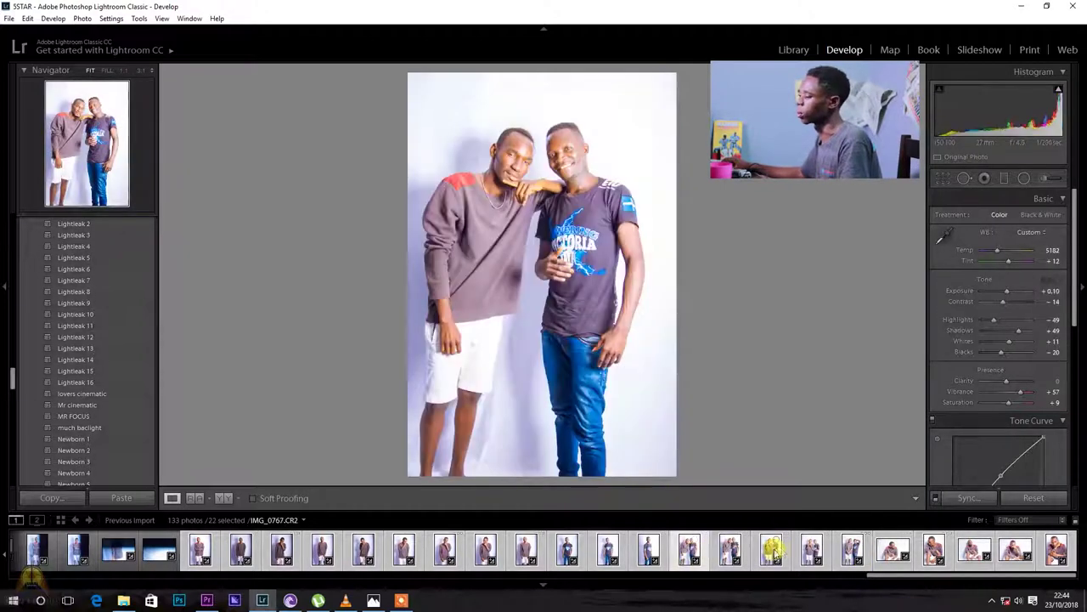
pyautogui.click(809, 550)
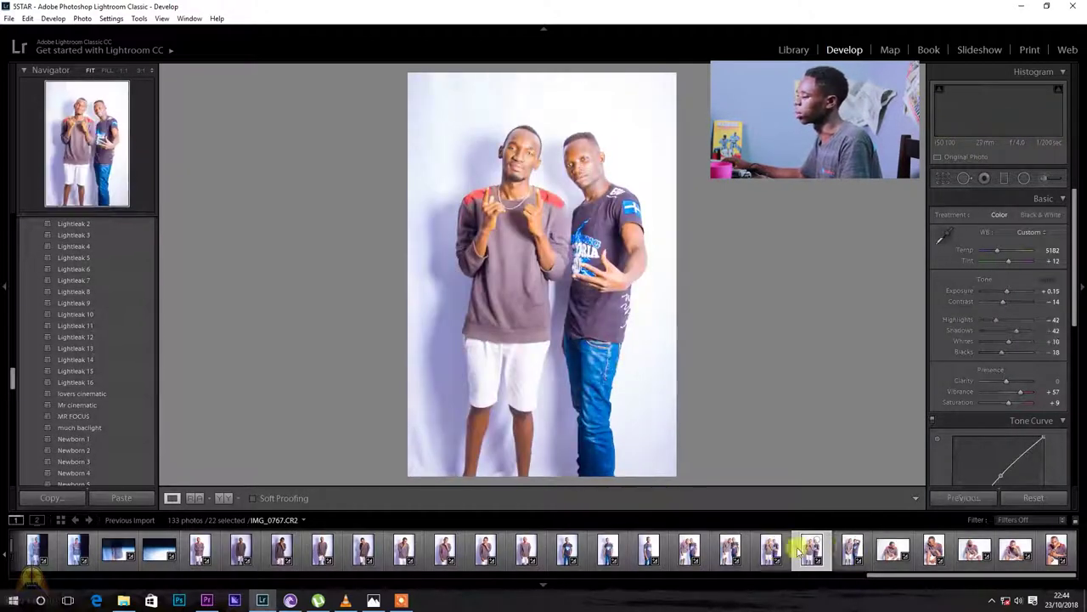
pyautogui.click(932, 553)
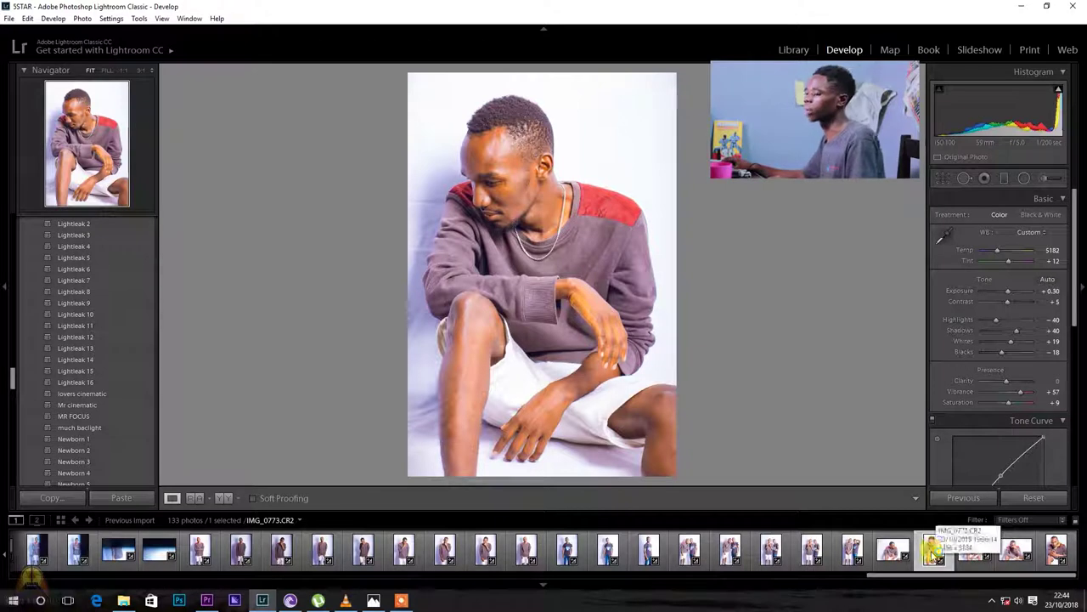
pyautogui.scroll(10, 125, 311)
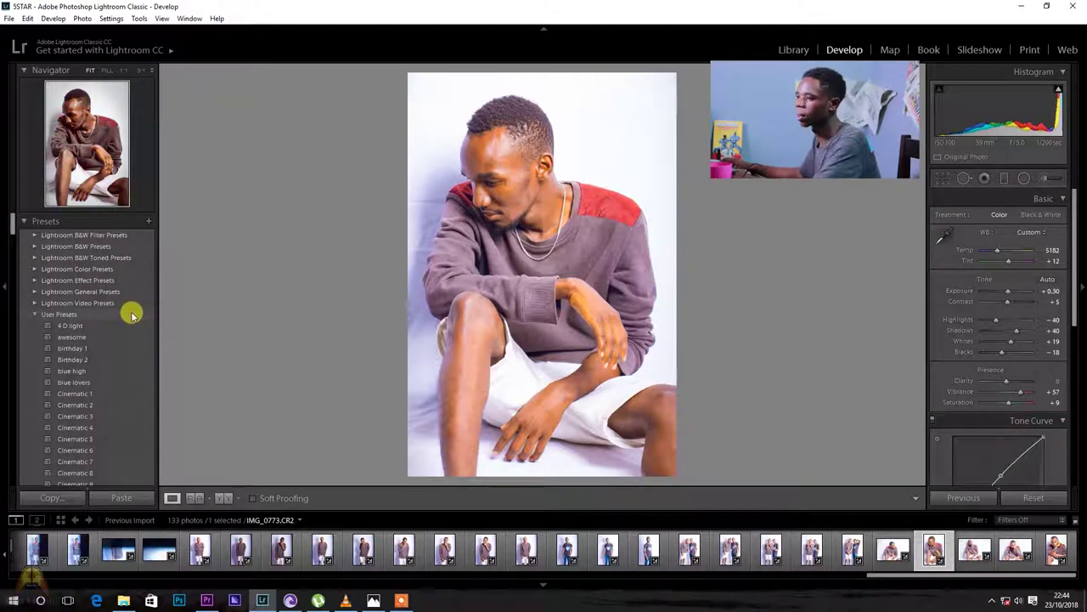
# Step: Save the current seated-portrait look as a User Preset named 'tutorial preset'
pyautogui.click(155, 221)
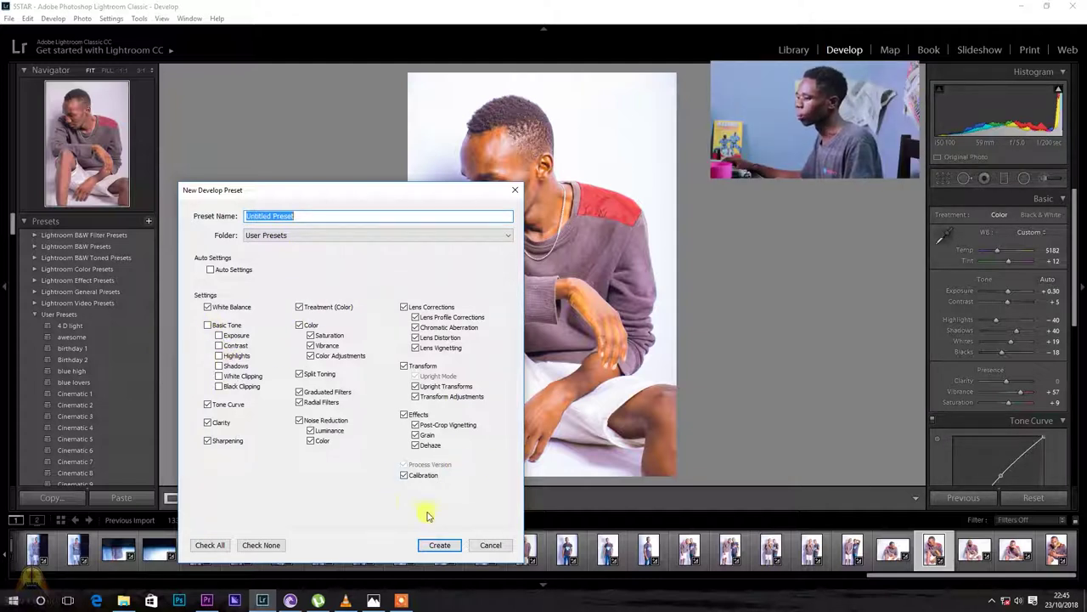
pyautogui.moveTo(360, 190); pyautogui.dragTo(379, 171)
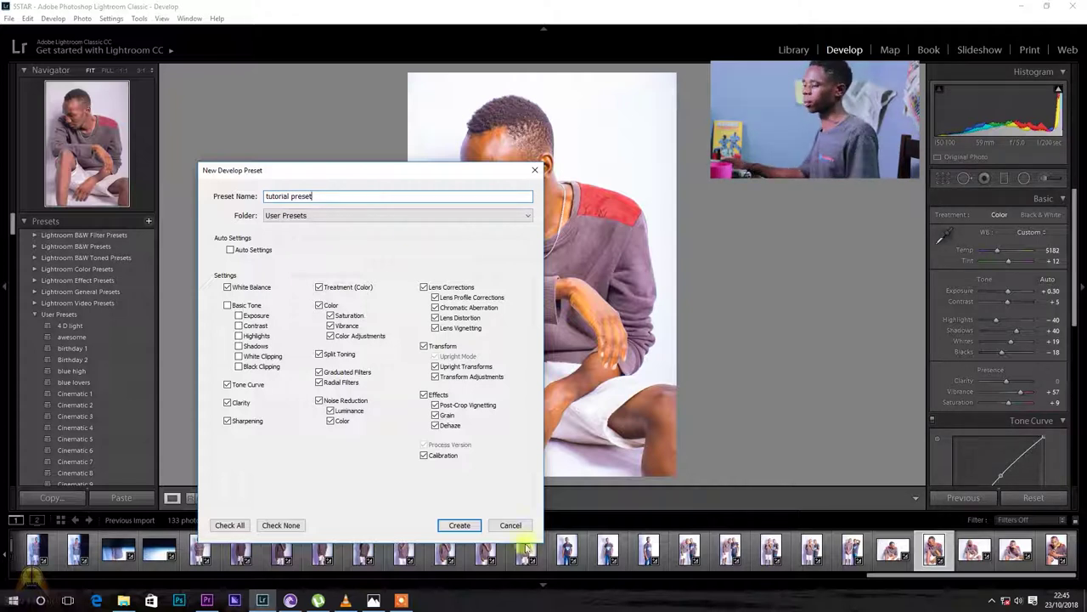
pyautogui.click(459, 525)
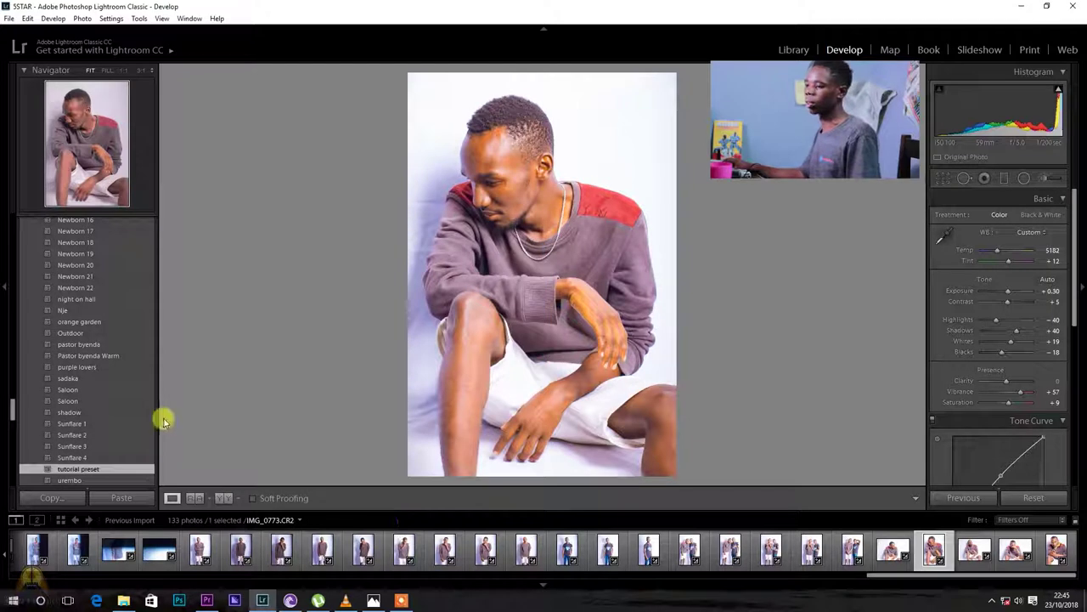
# Step: Reset IMG_0773 to its unedited settings and apply Auto tone in the Basic panel
pyautogui.scroll(-5, 132, 430)
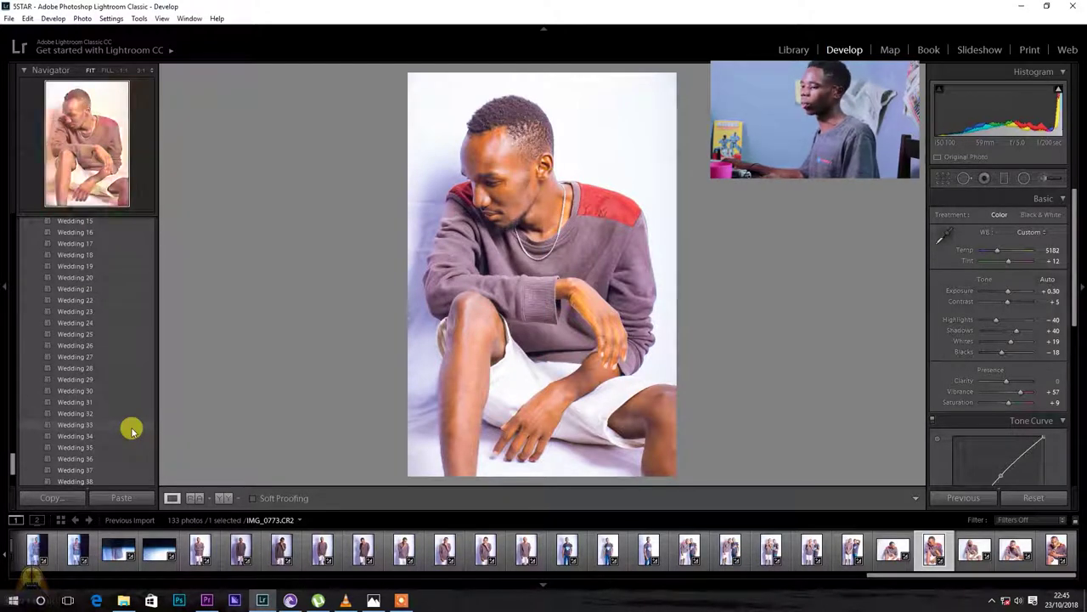
pyautogui.scroll(4, 136, 425)
pyautogui.click(933, 558)
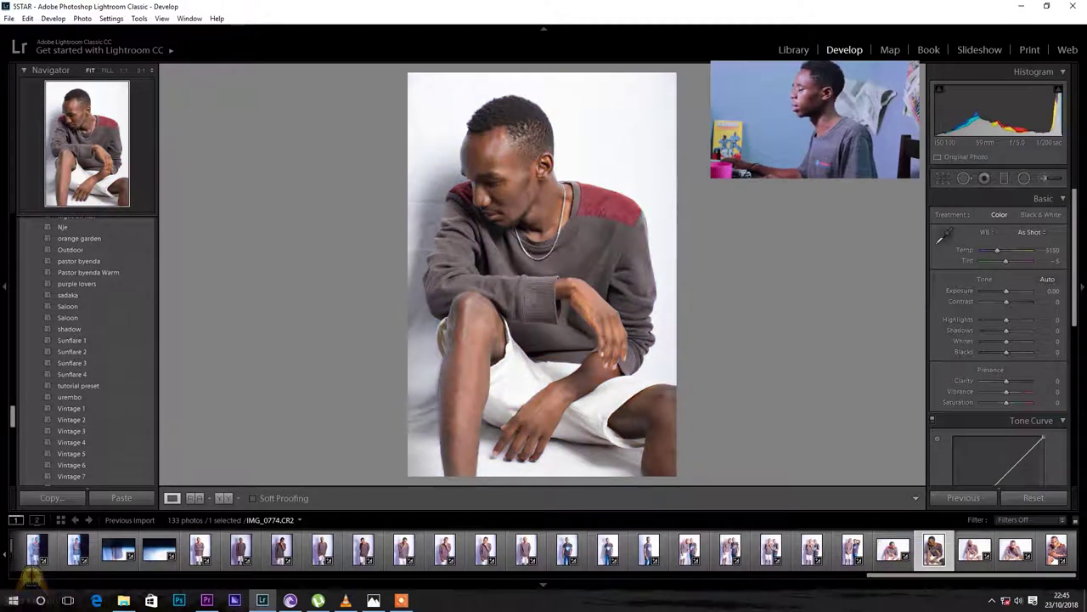
pyautogui.click(1049, 280)
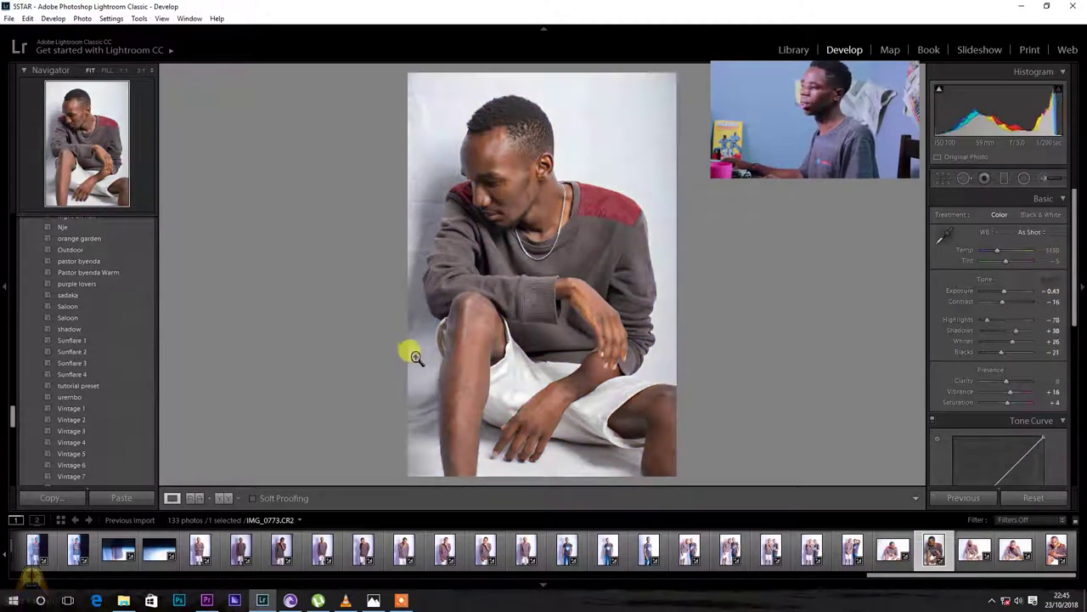
# Step: Apply the 'tutorial preset' user preset, giving Temp 5182, Tint +12, Vibrance +57, Saturation +9
pyautogui.scroll(-10, 78, 408)
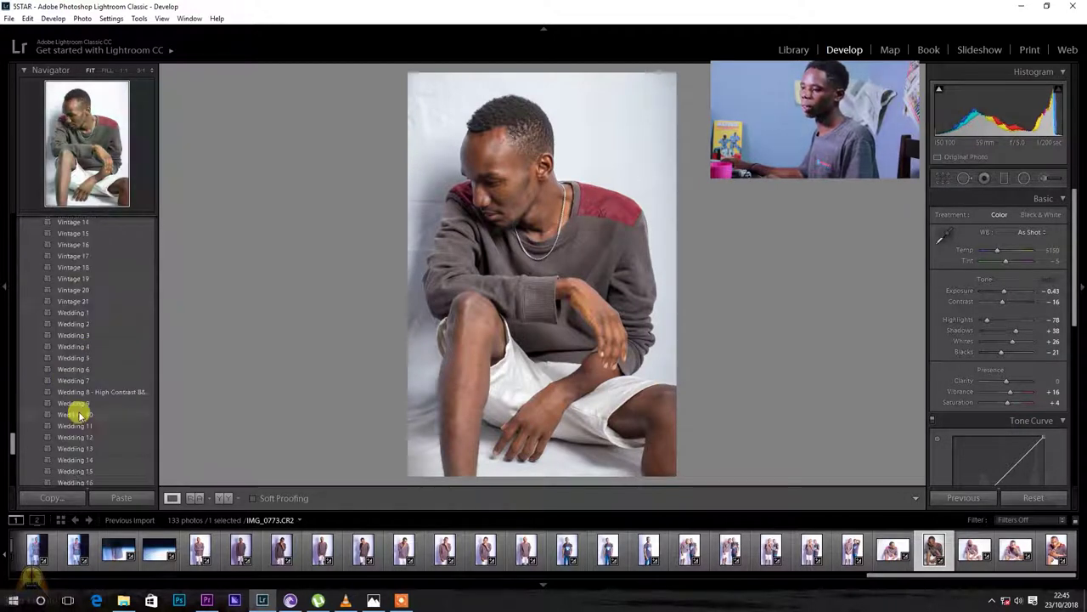
pyautogui.scroll(8, 78, 414)
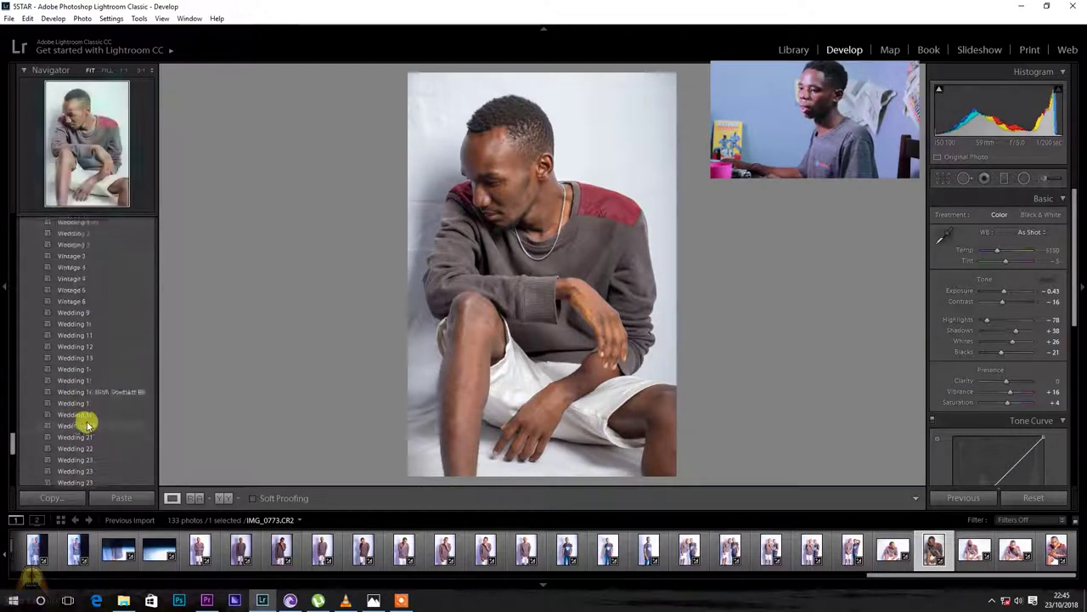
pyautogui.scroll(-5, 87, 422)
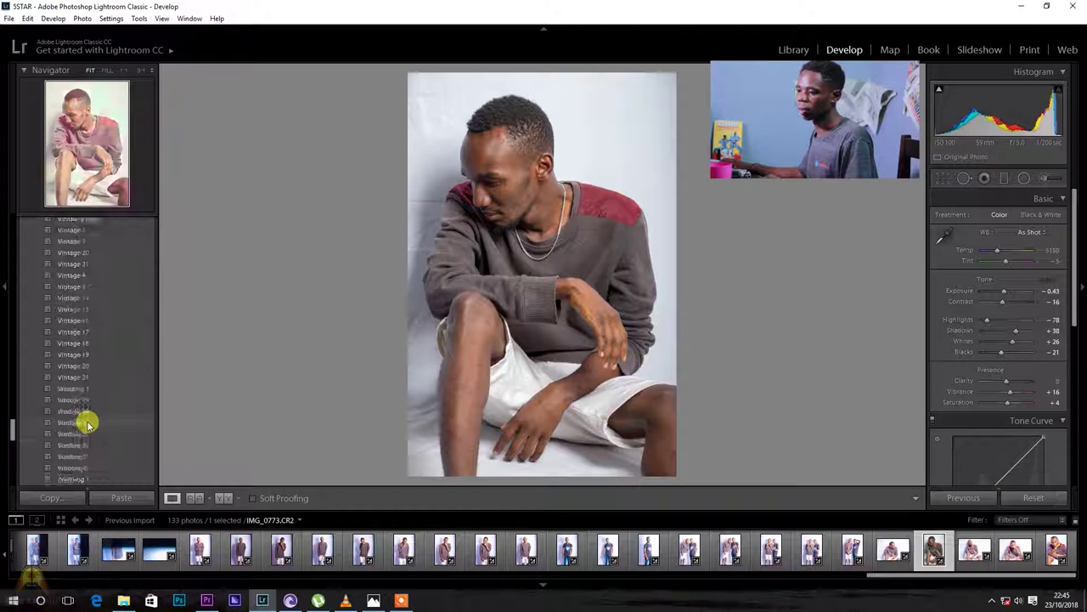
pyautogui.scroll(6, 88, 422)
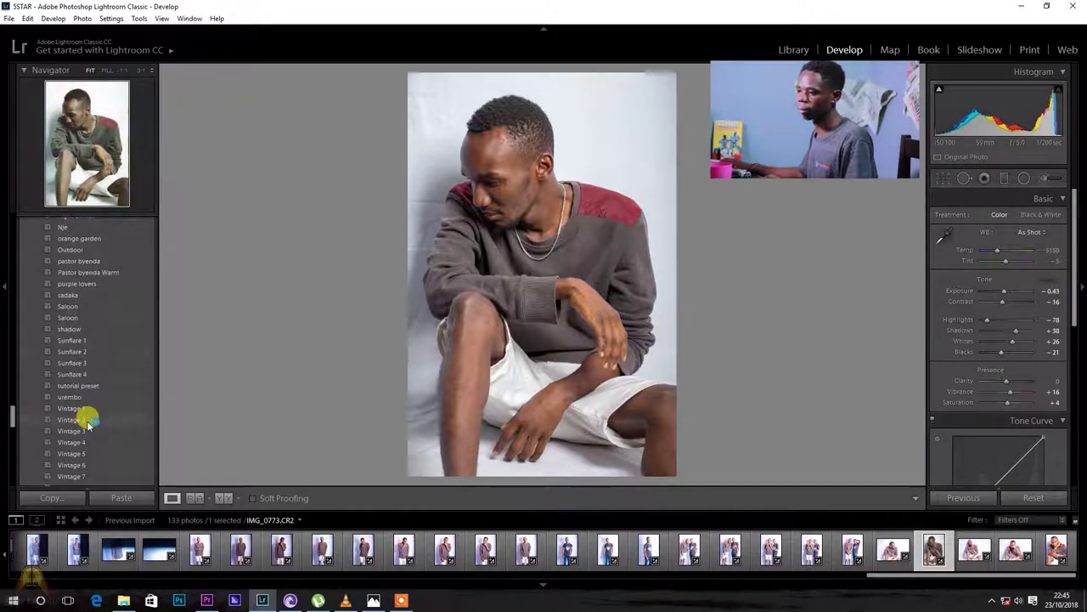
pyautogui.scroll(-8, 85, 393)
pyautogui.scroll(-5, 85, 398)
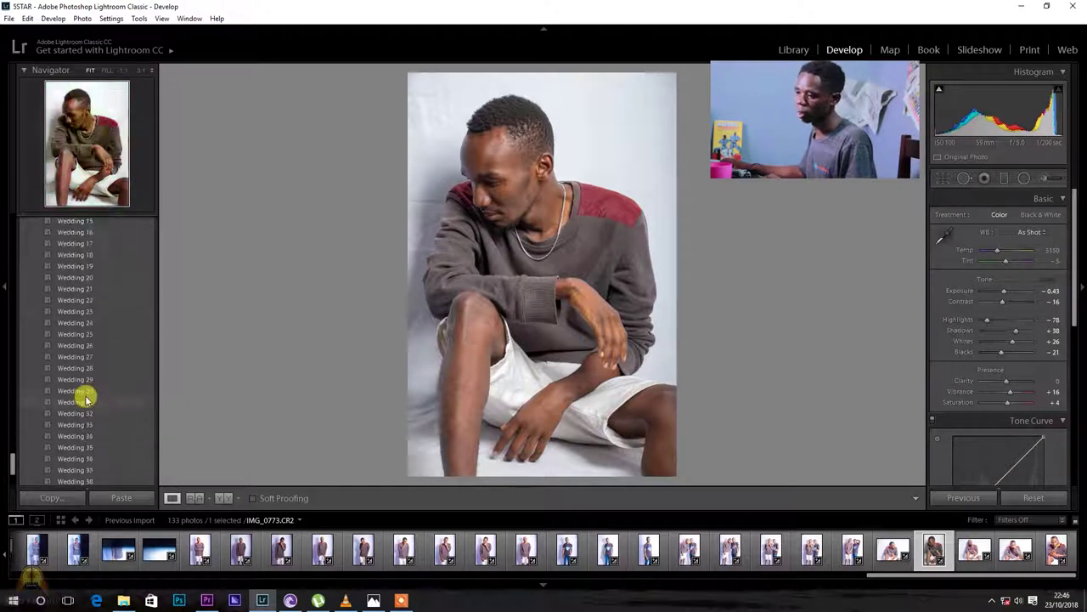
pyautogui.scroll(10, 85, 399)
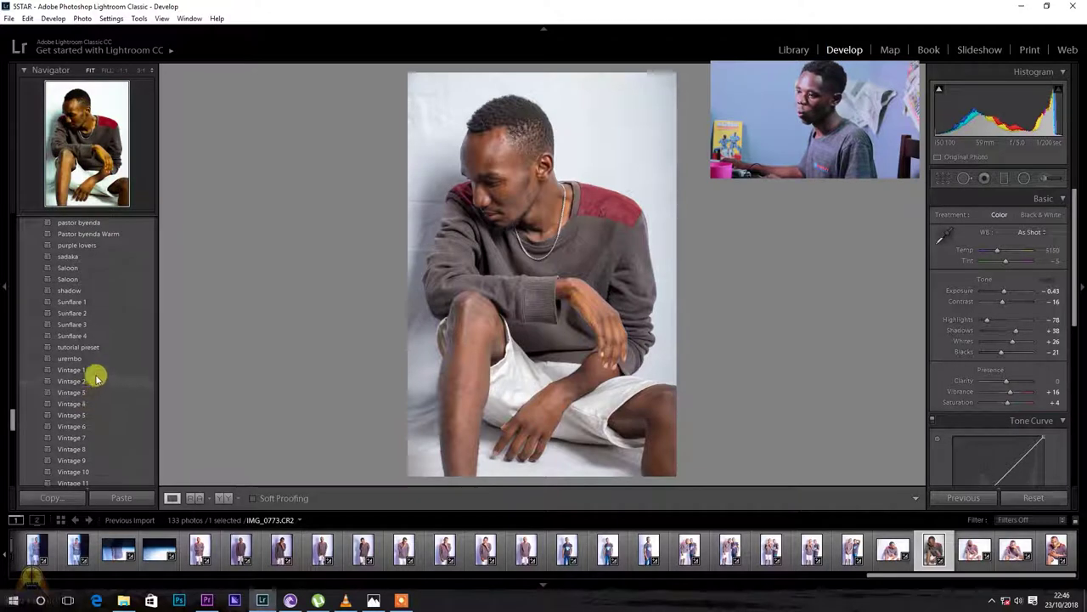
pyautogui.click(92, 347)
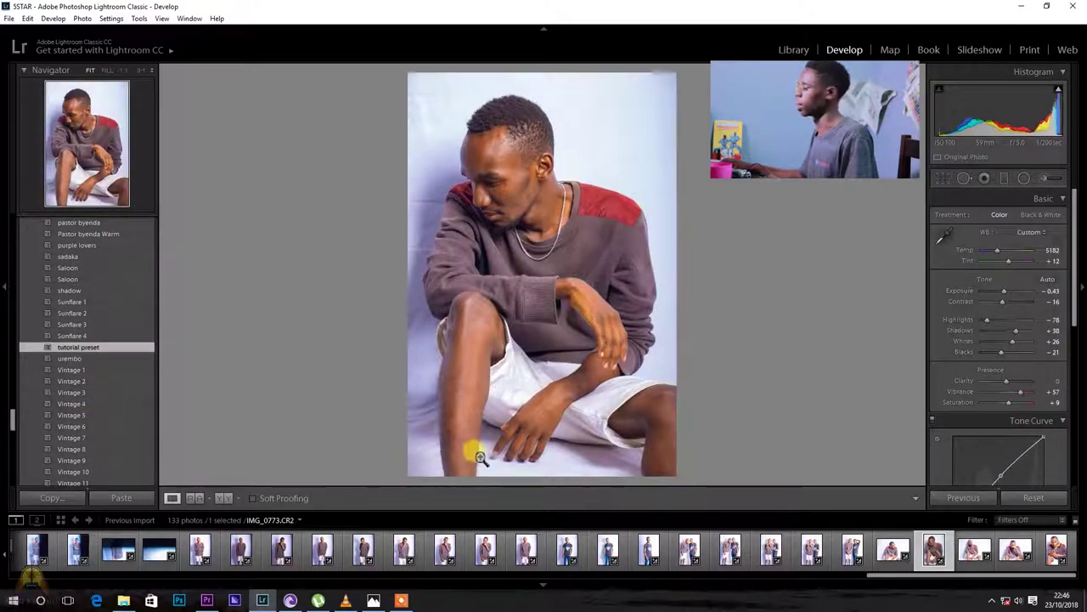
# Step: Select IMG_0774, reset it, auto-tone it, then apply 'tutorial preset'
pyautogui.click(970, 547)
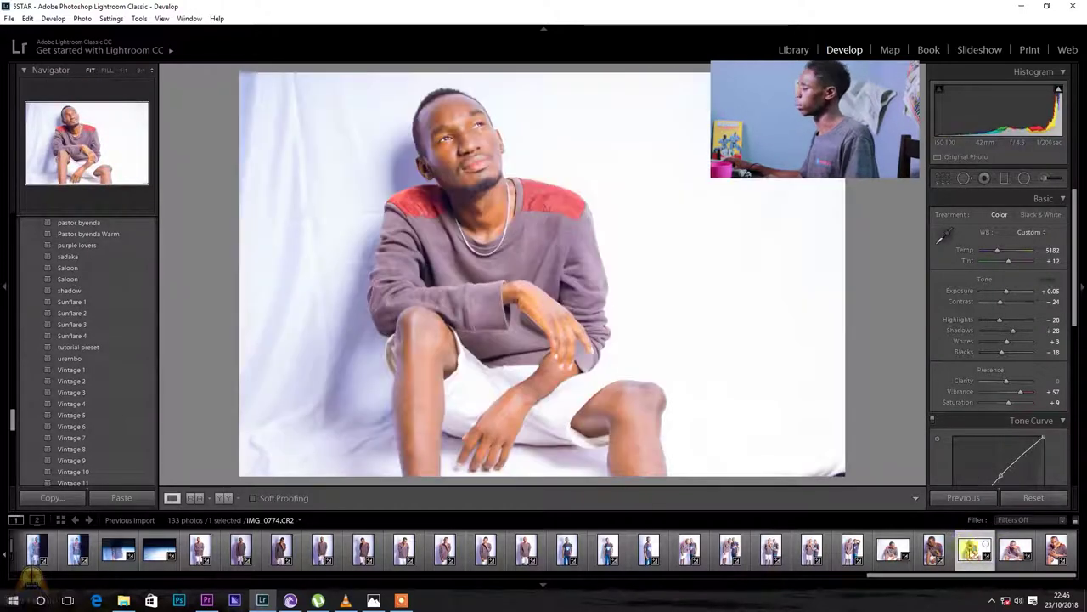
pyautogui.click(1040, 497)
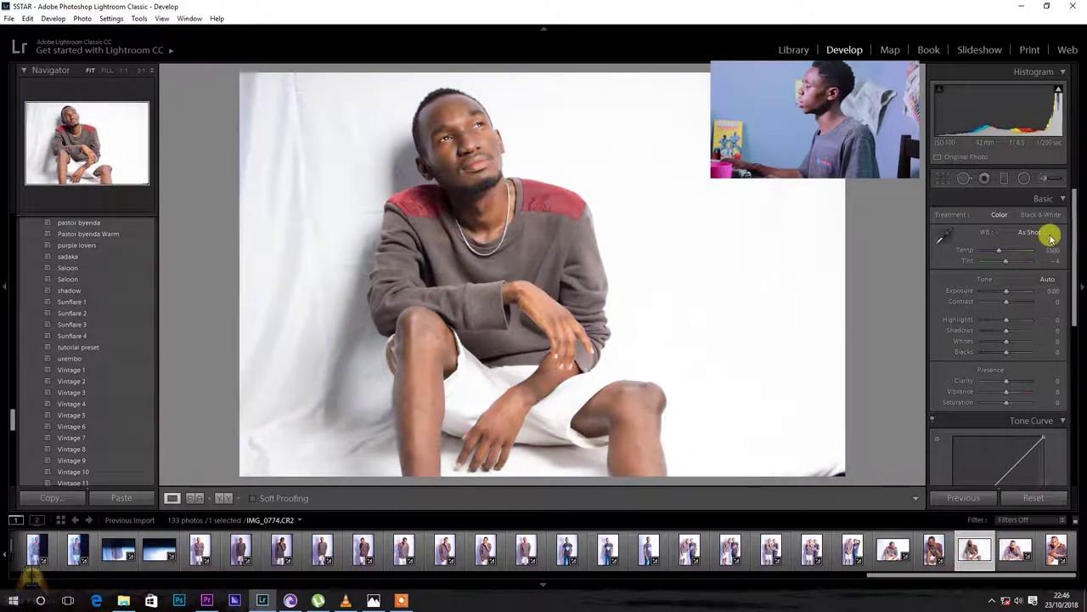
pyautogui.click(1049, 281)
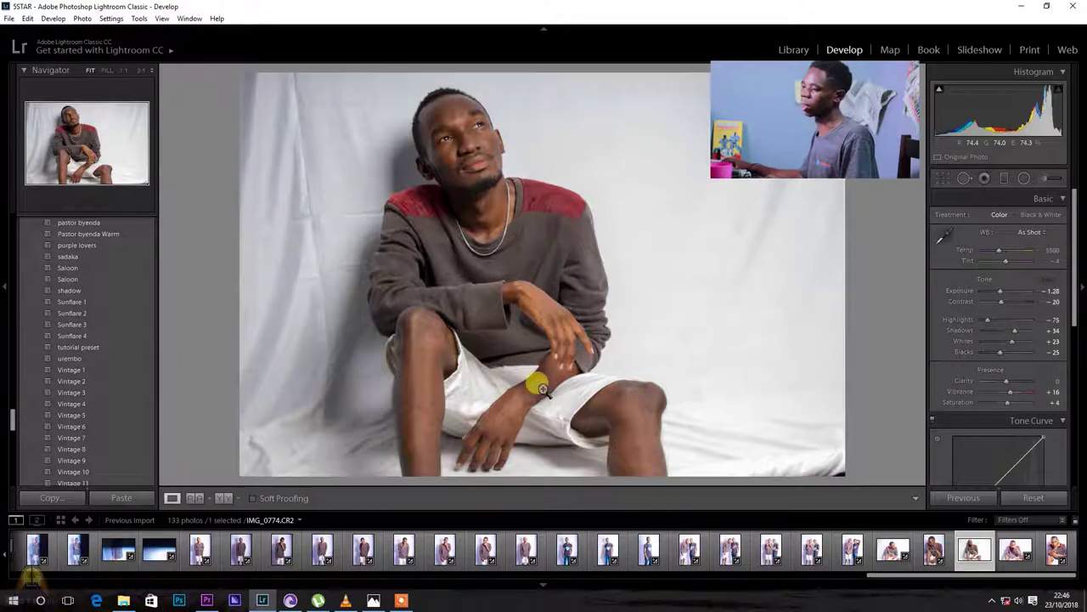
pyautogui.click(77, 347)
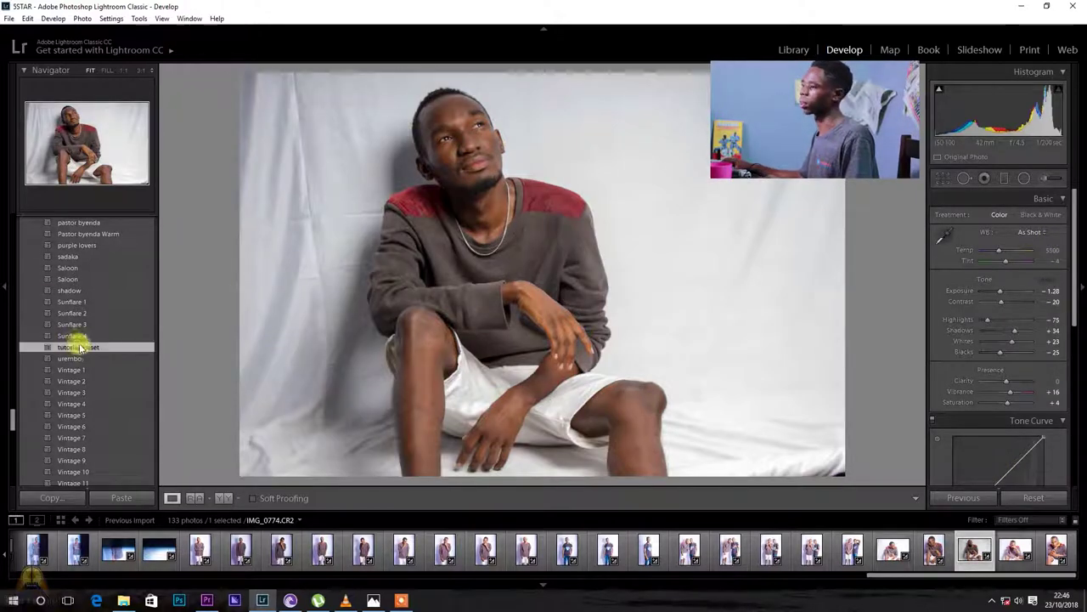